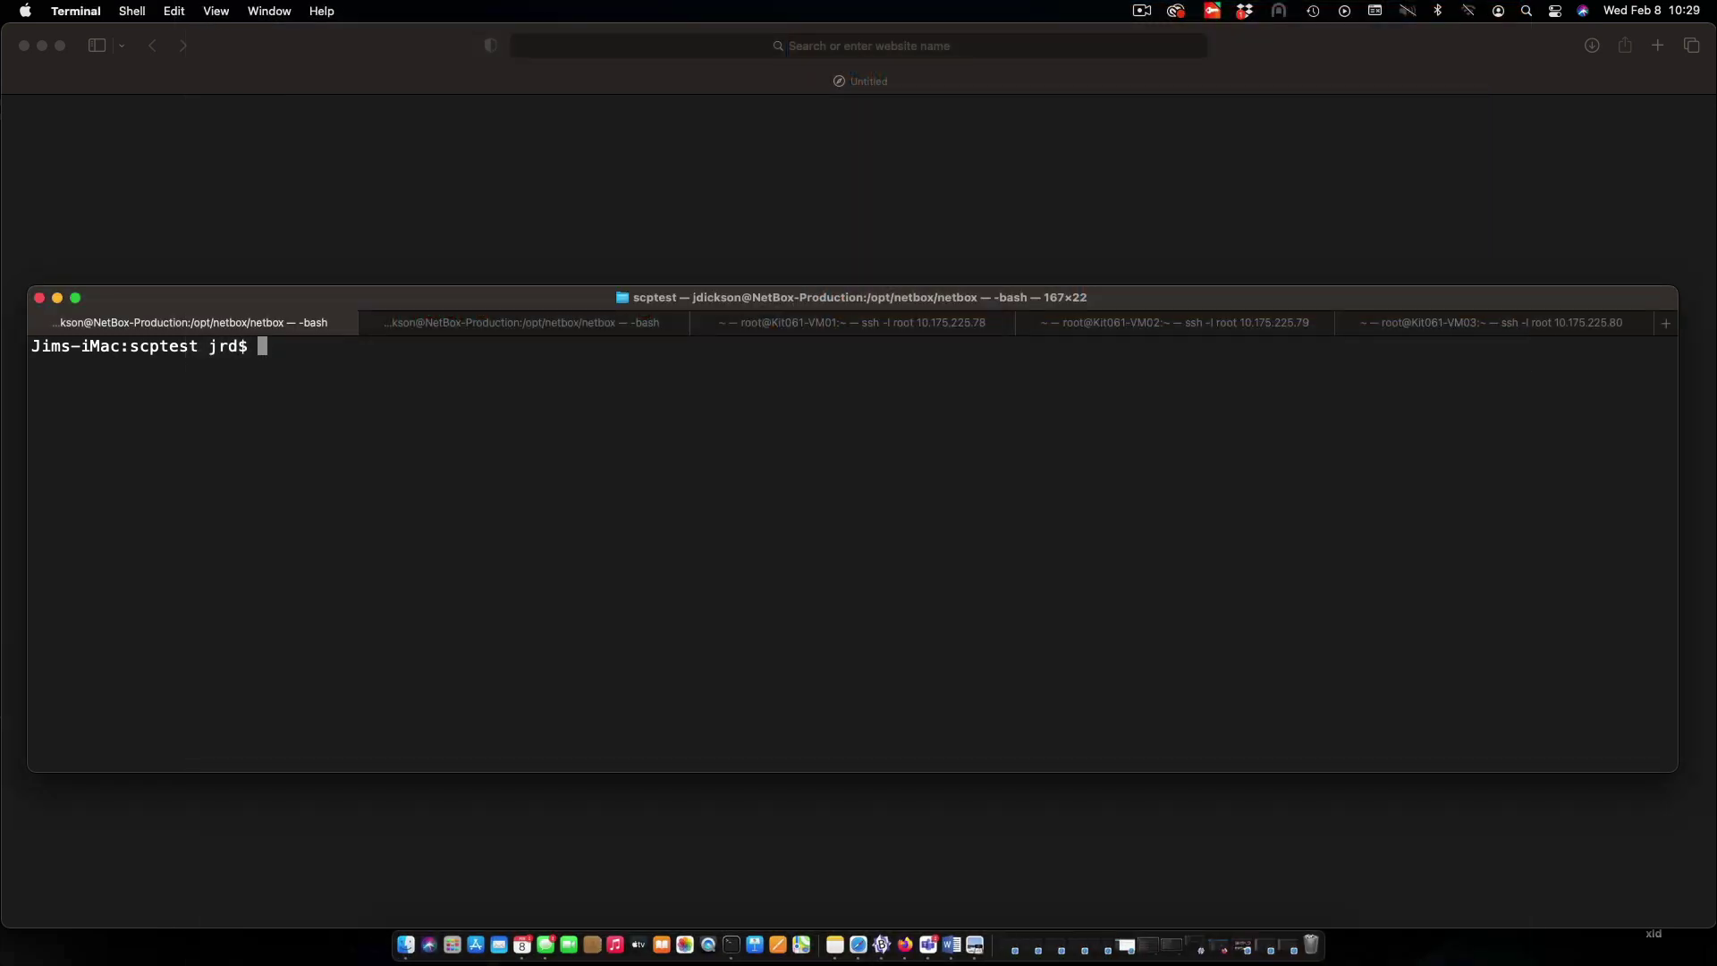
pyautogui.write('clear')
# Reconnect to the terminal server, pick option 5 and log in to PA440-1 as admin.
pyautogui.press('Up')
pyautogui.press('Return')
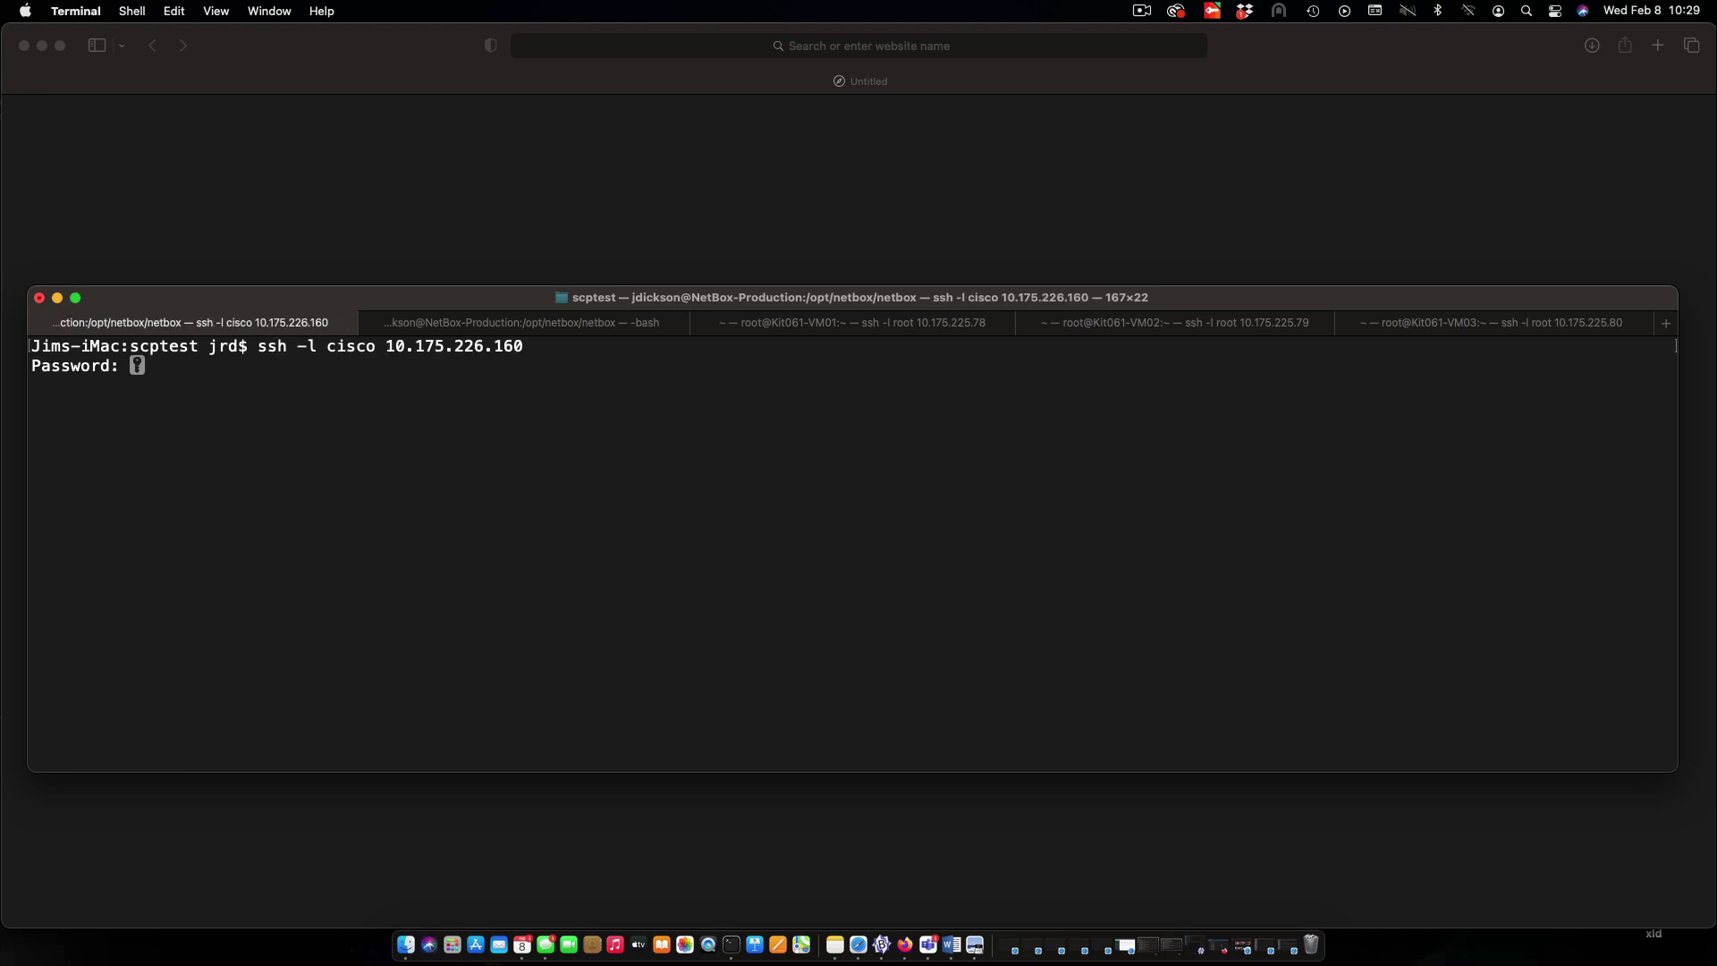
pyautogui.press('Return')
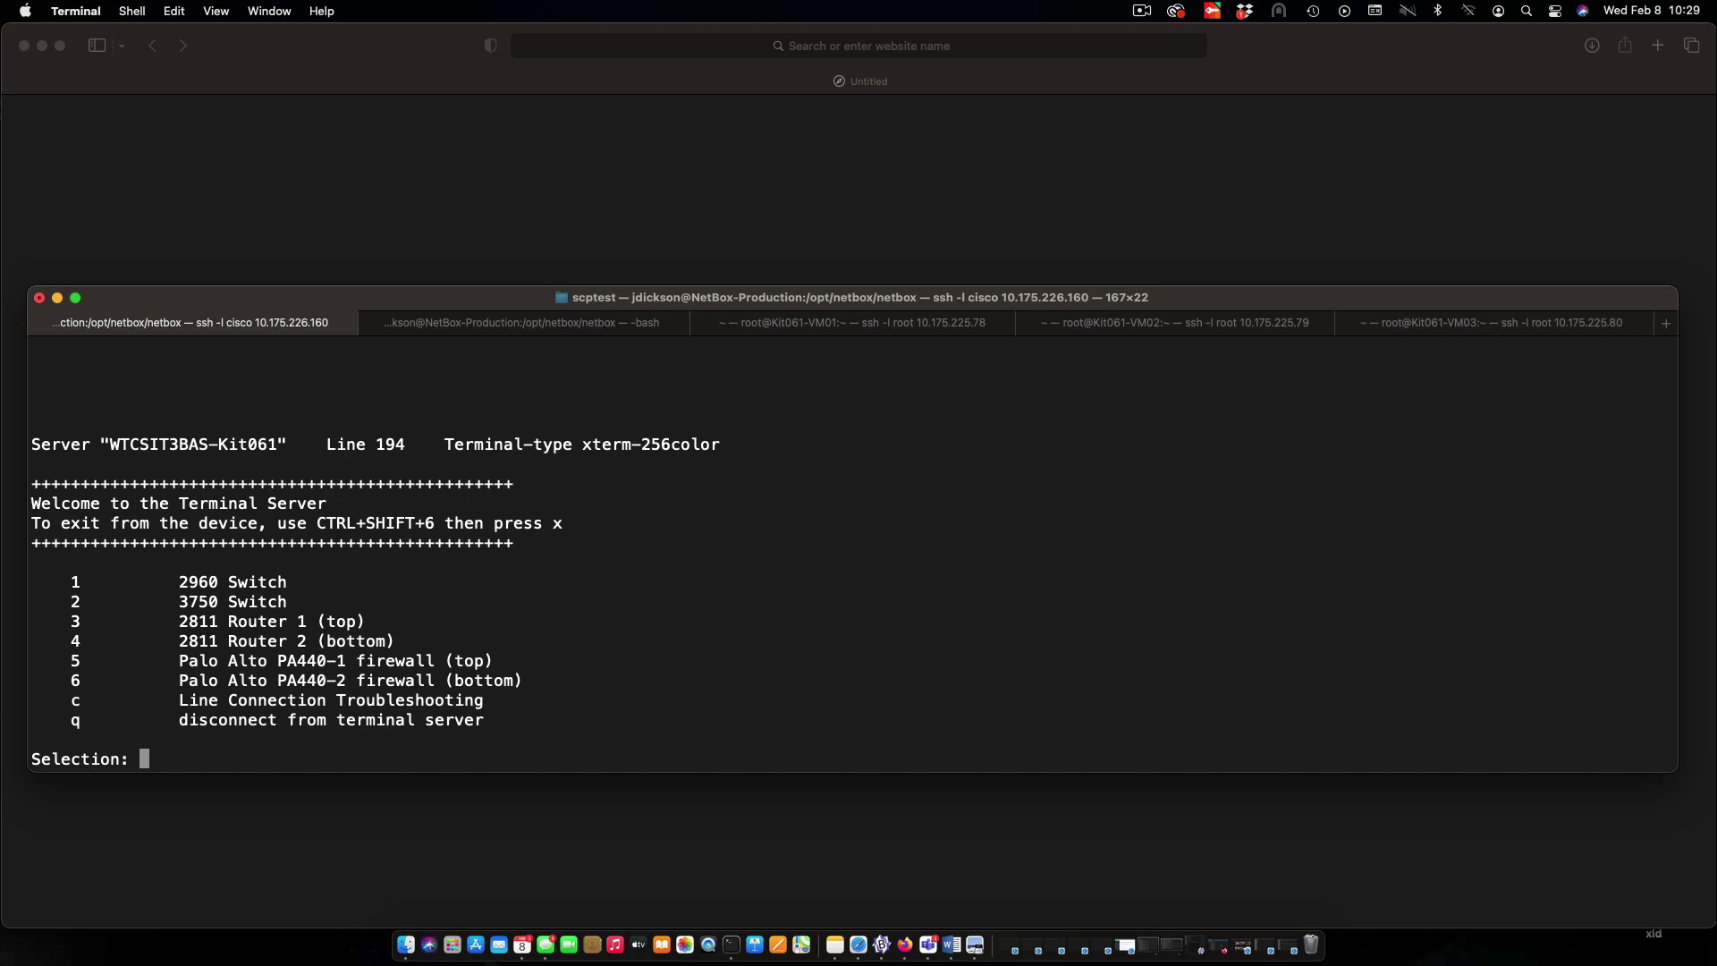
pyautogui.write('5')
pyautogui.press('Return')
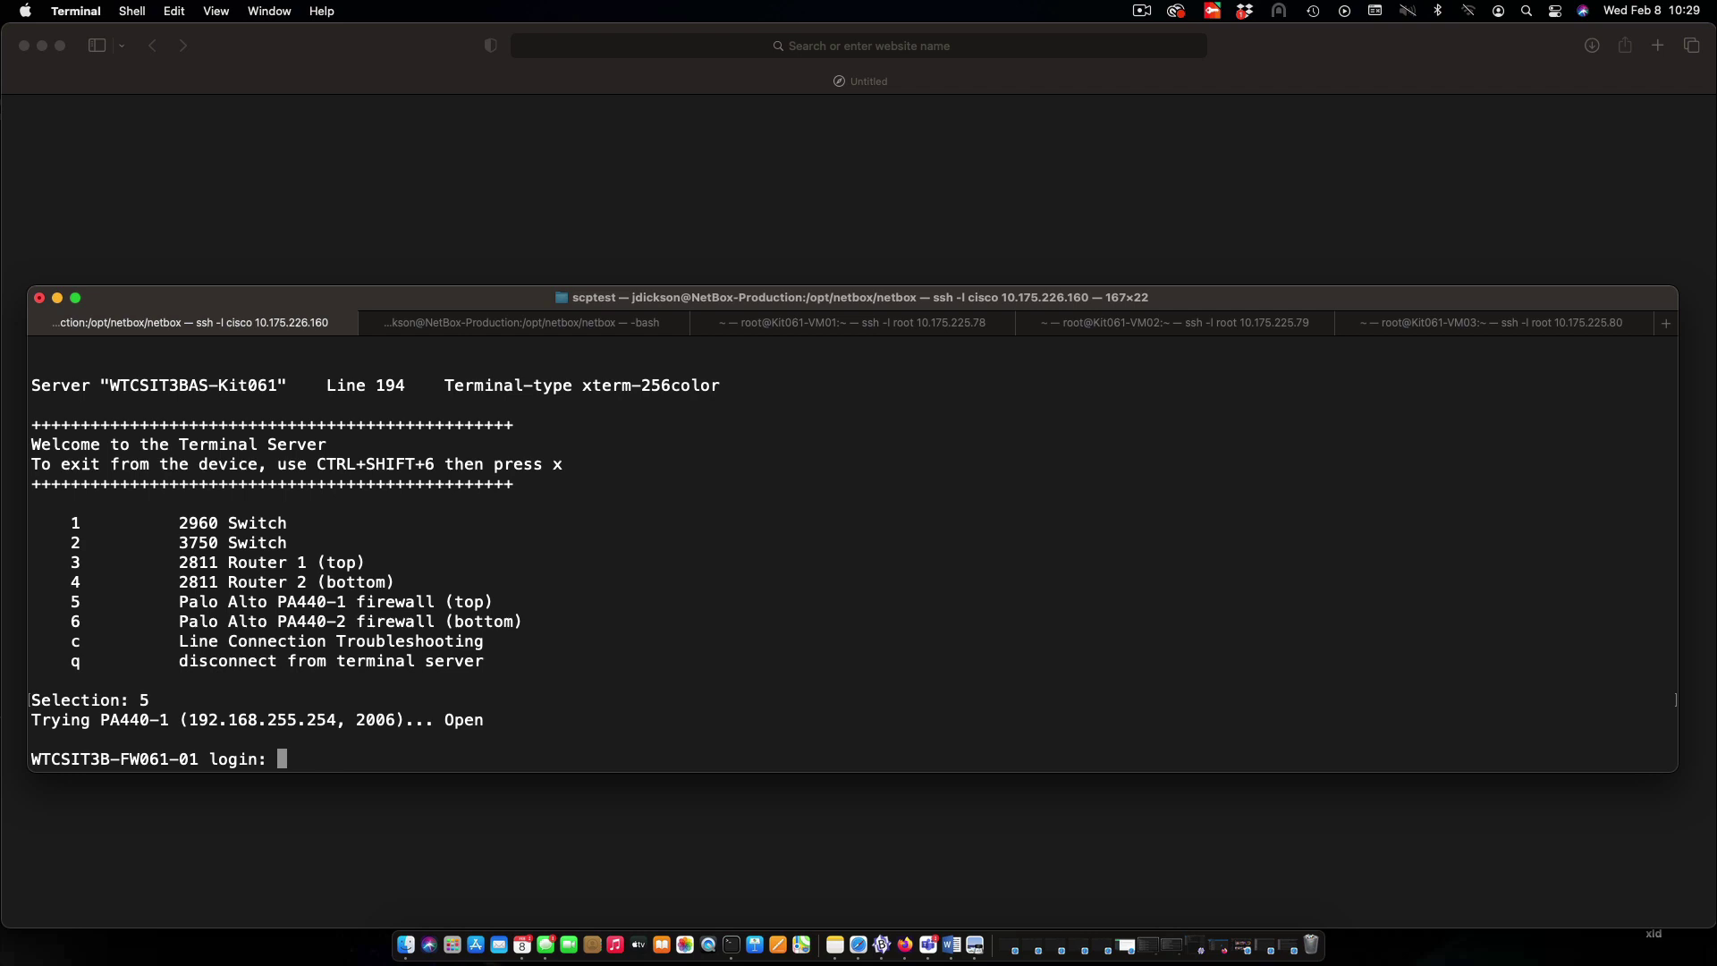
pyautogui.write('admin')
pyautogui.press('Return')
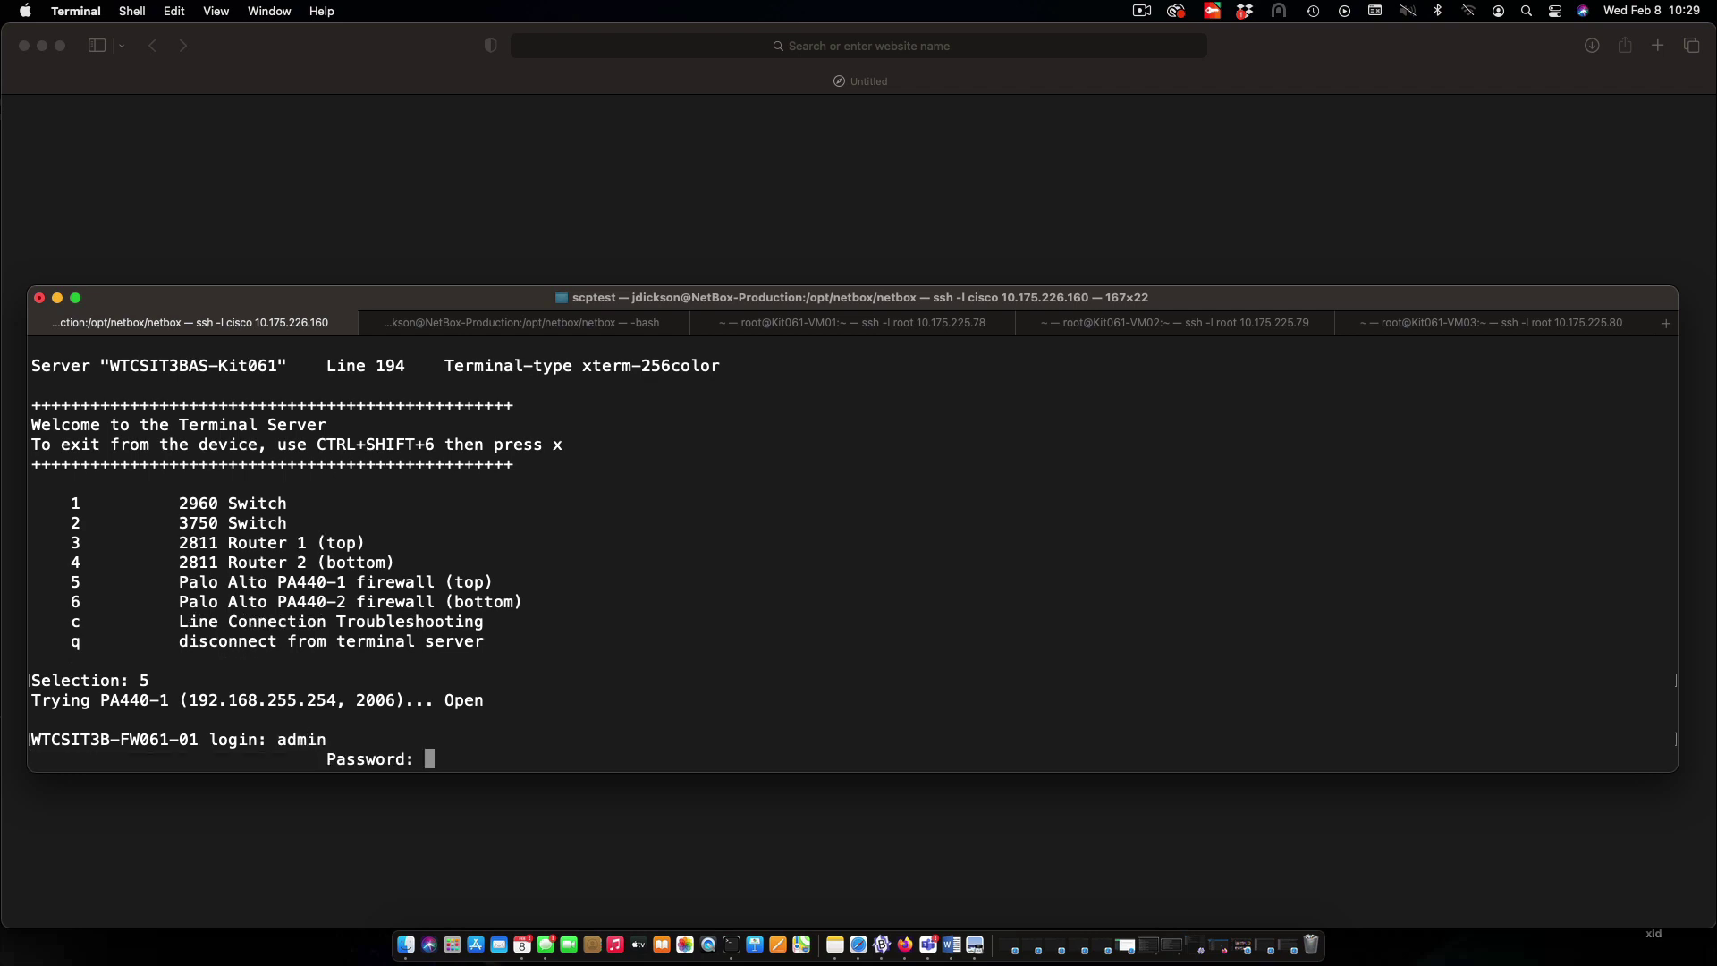
pyautogui.press('Return')
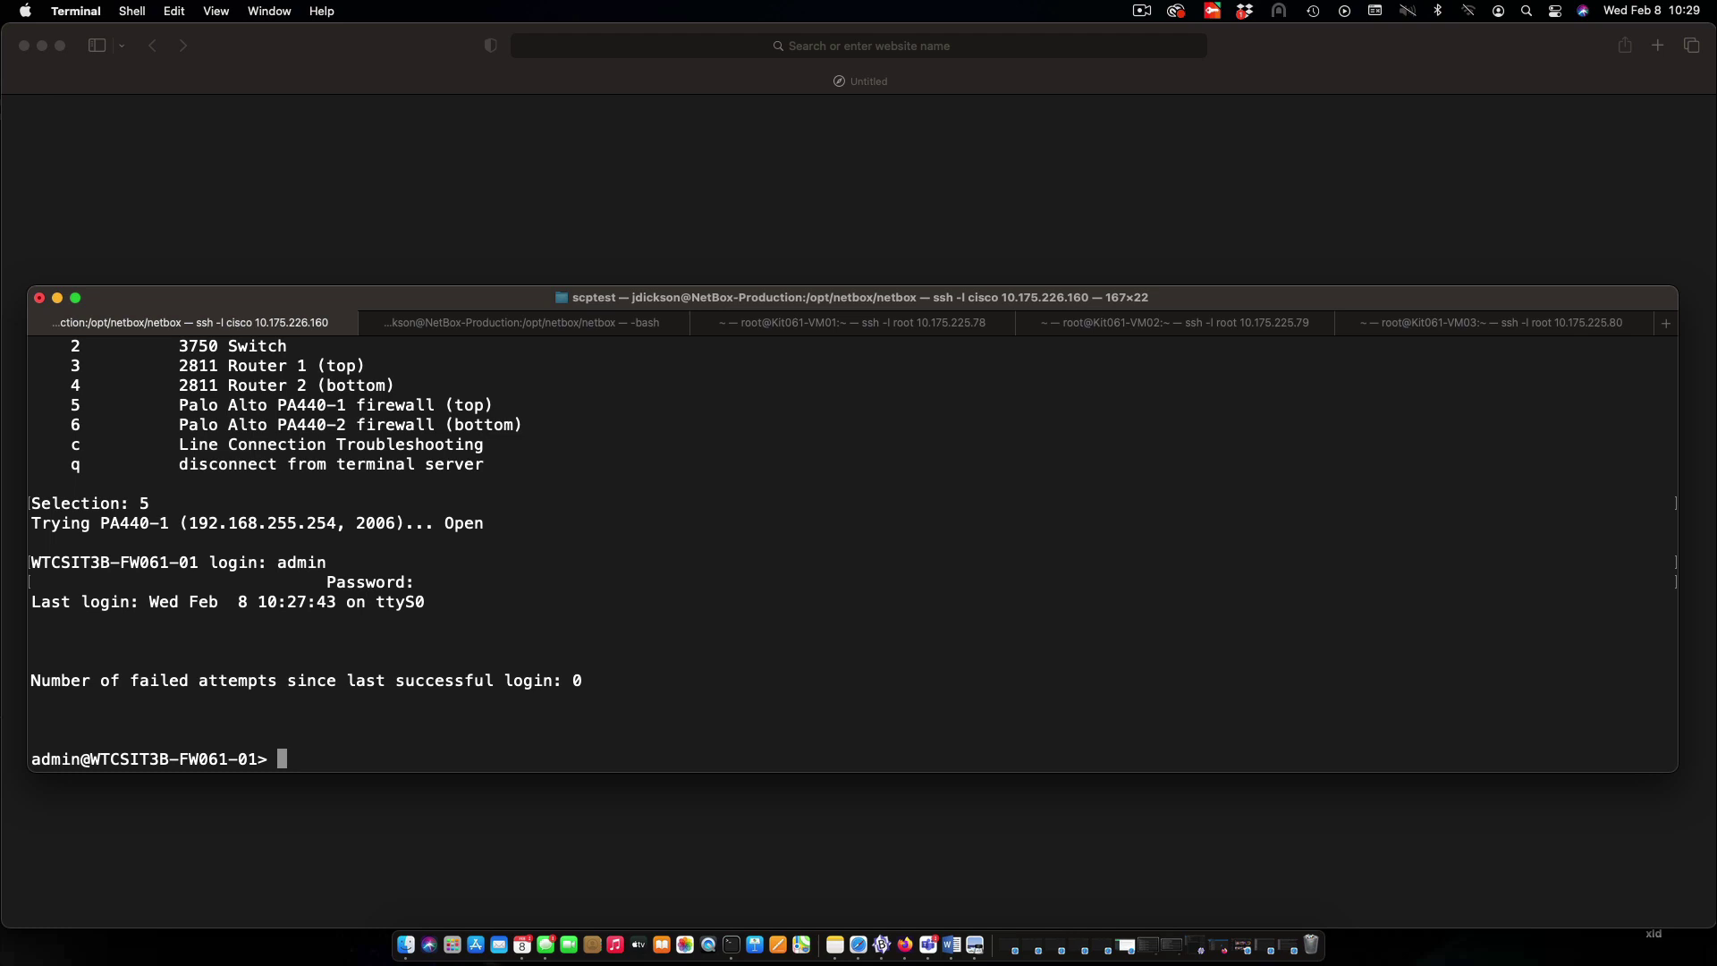
pyautogui.write('configure')
# Enter configuration mode and run 'load config from Base-Config.xml'.
pyautogui.press('Return')
pyautogui.write('load ')
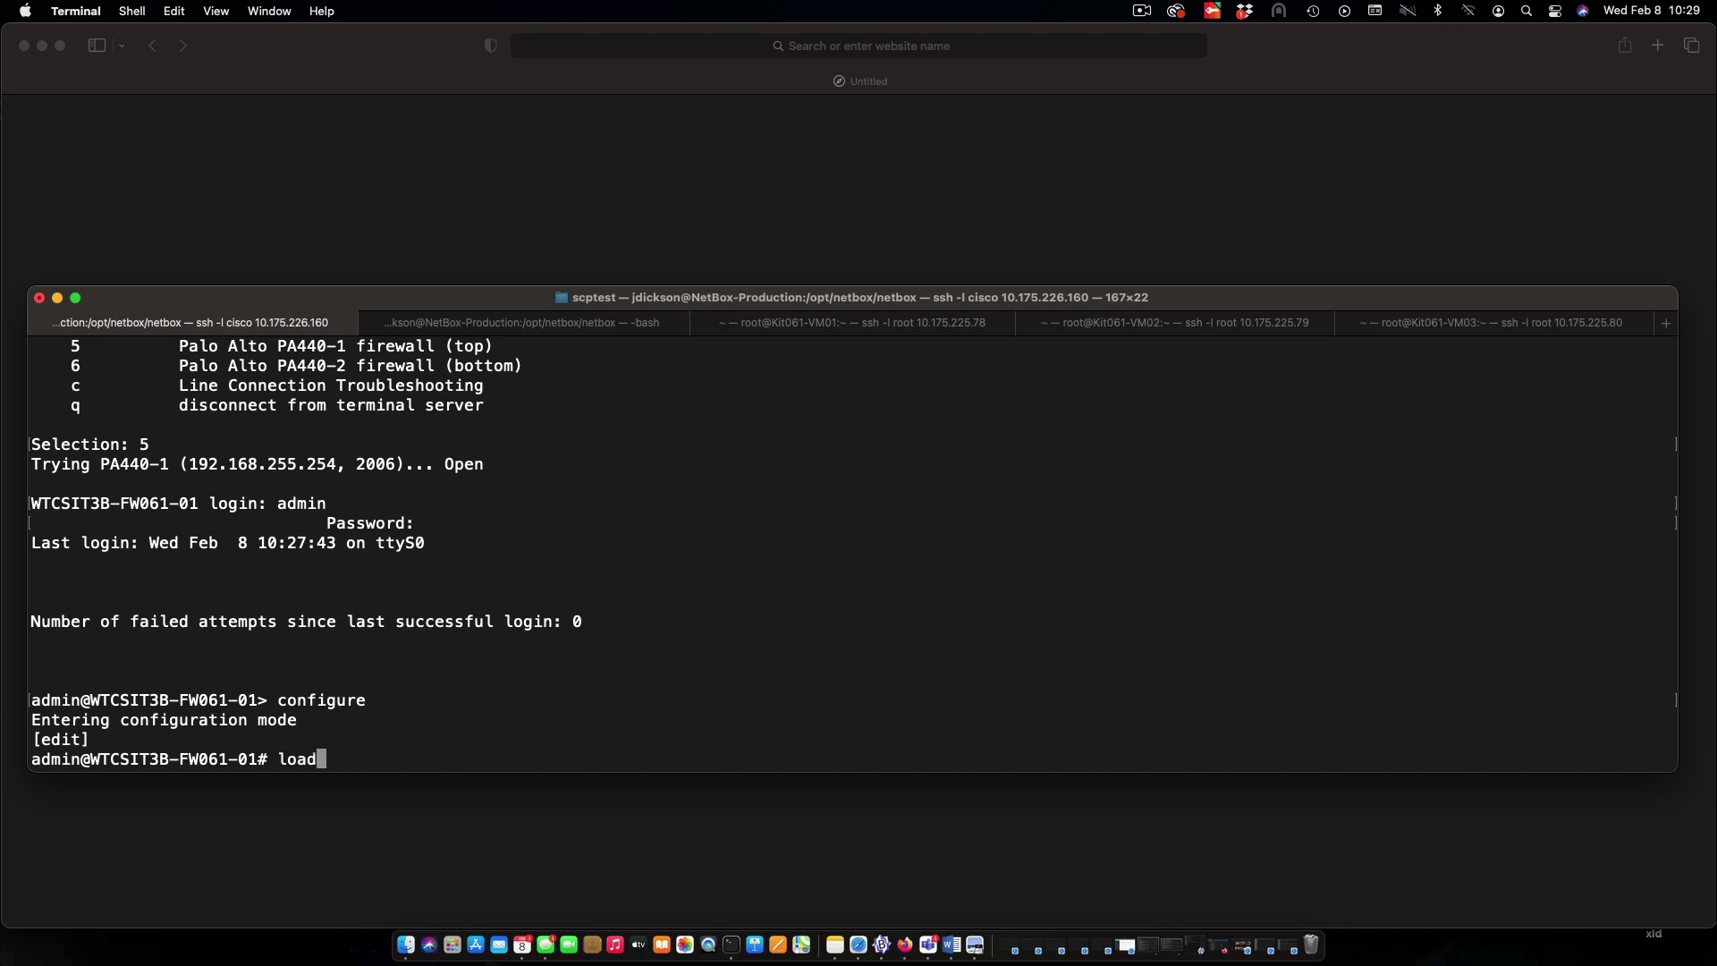
pyautogui.write('config ')
pyautogui.write('from ')
pyautogui.write('Base')
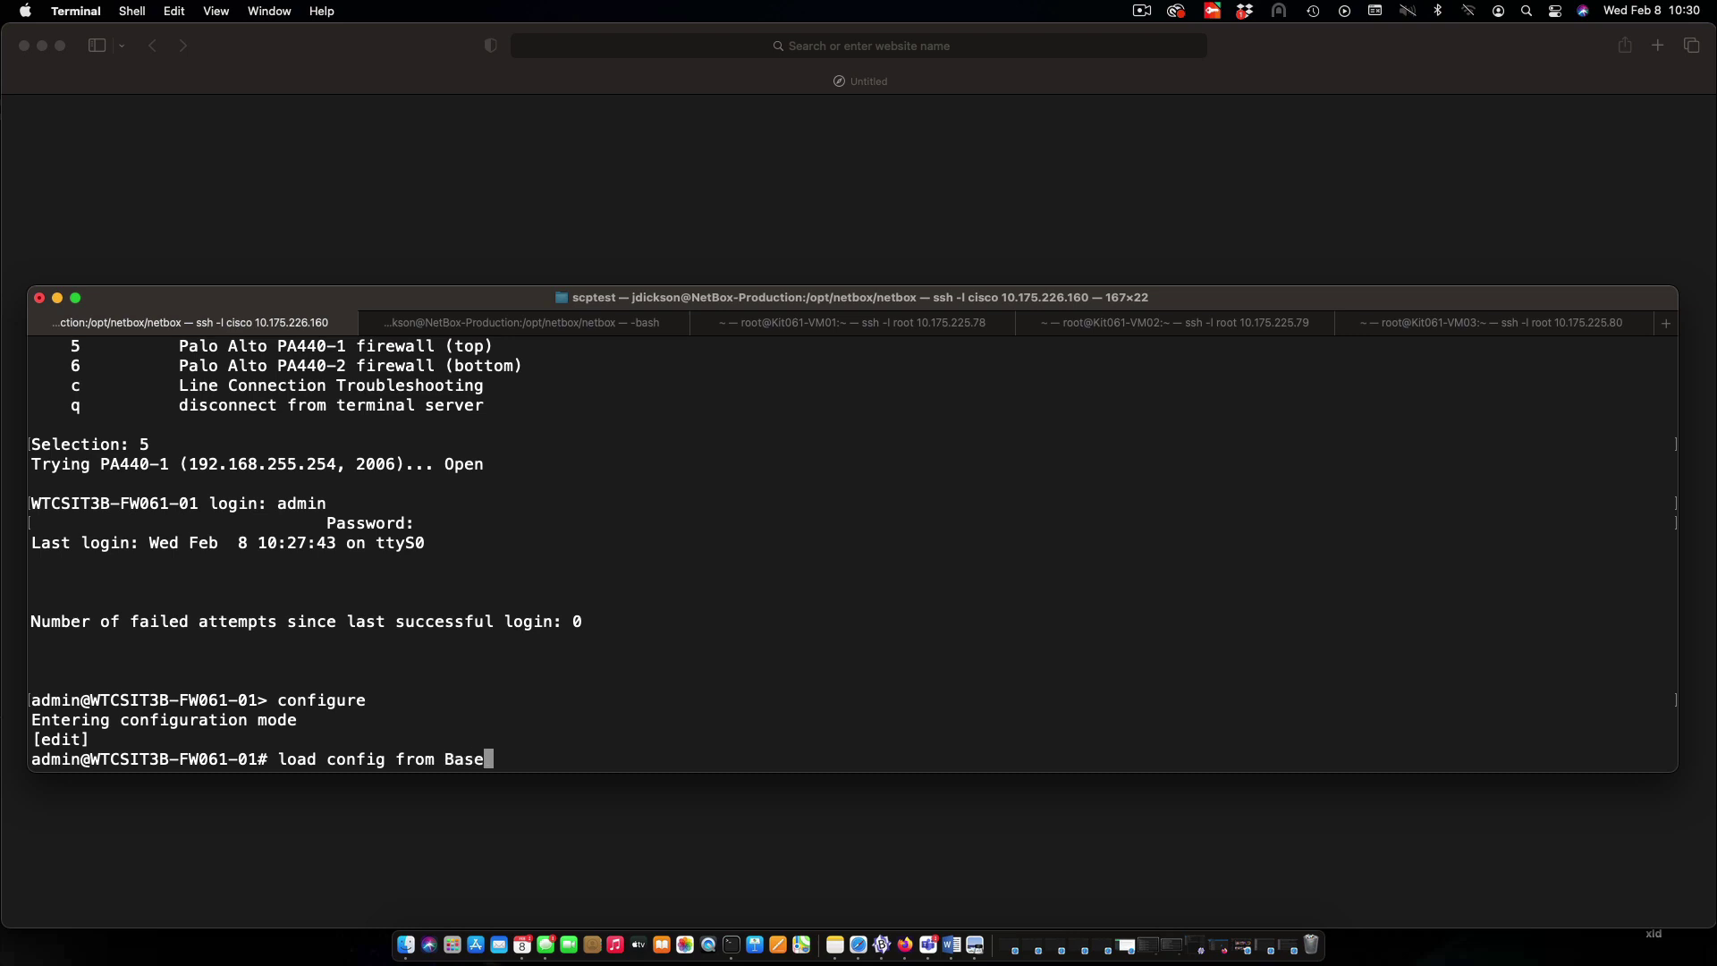
pyautogui.press('BackSpace')
pyautogui.press('BackSpace')
pyautogui.press('BackSpace')
pyautogui.press('BackSpace')
pyautogui.press('Tab')
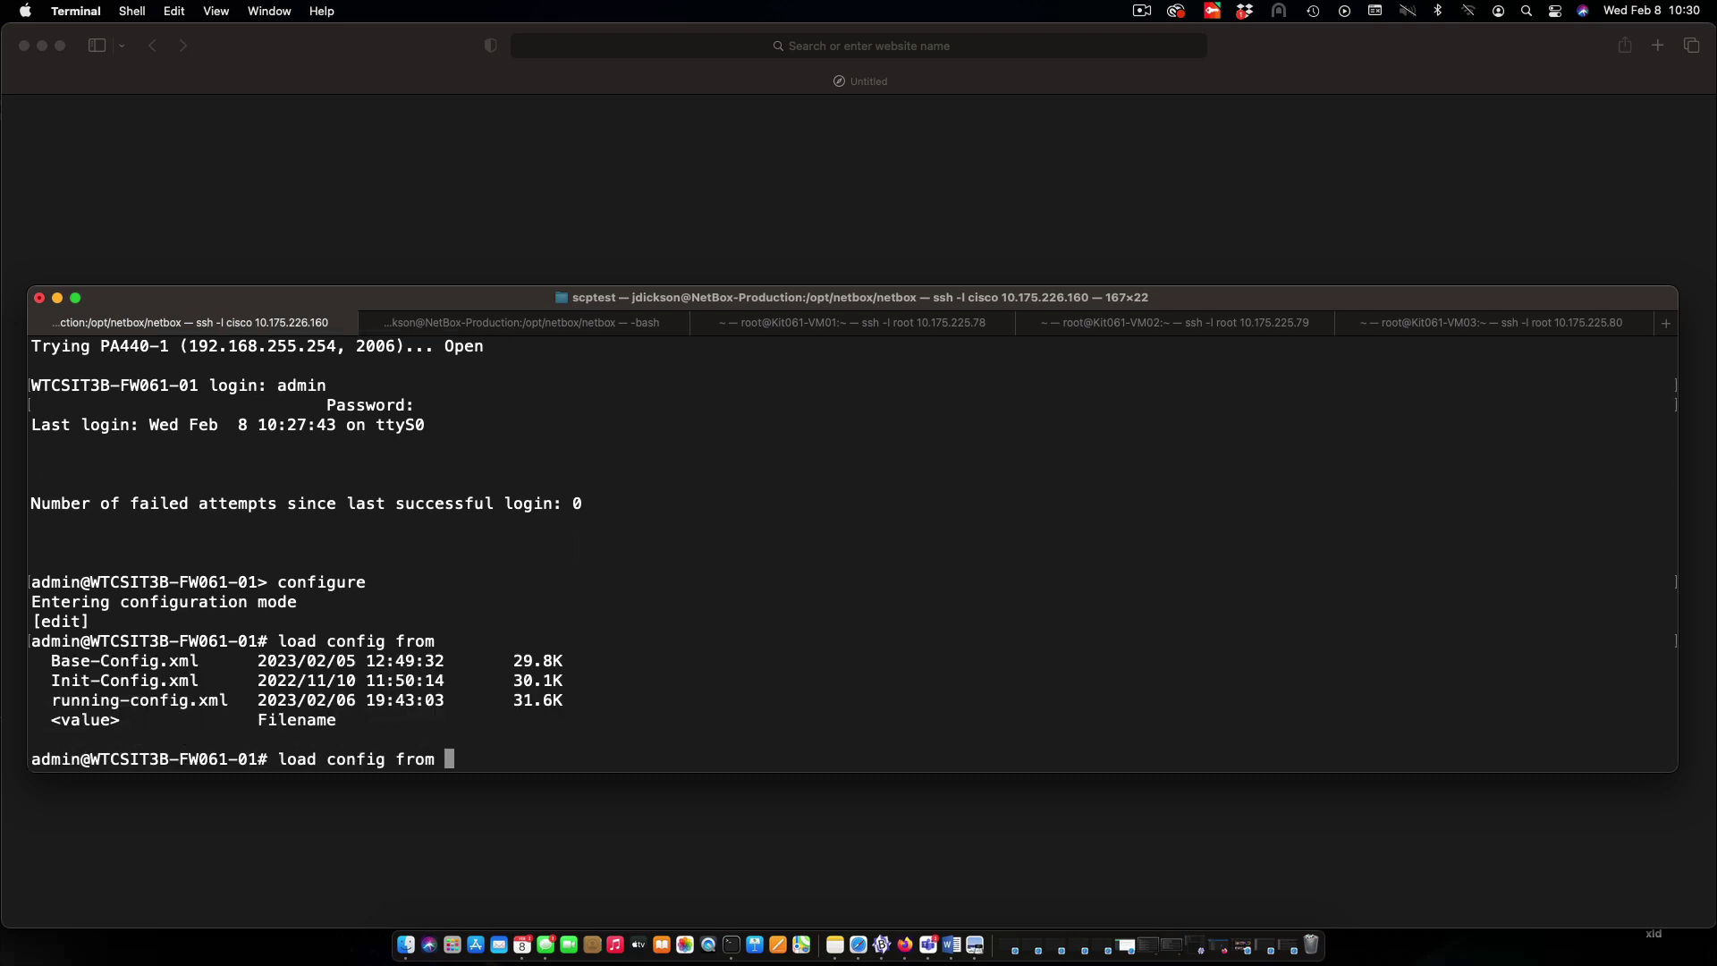
pyautogui.write('B')
pyautogui.press('Tab')
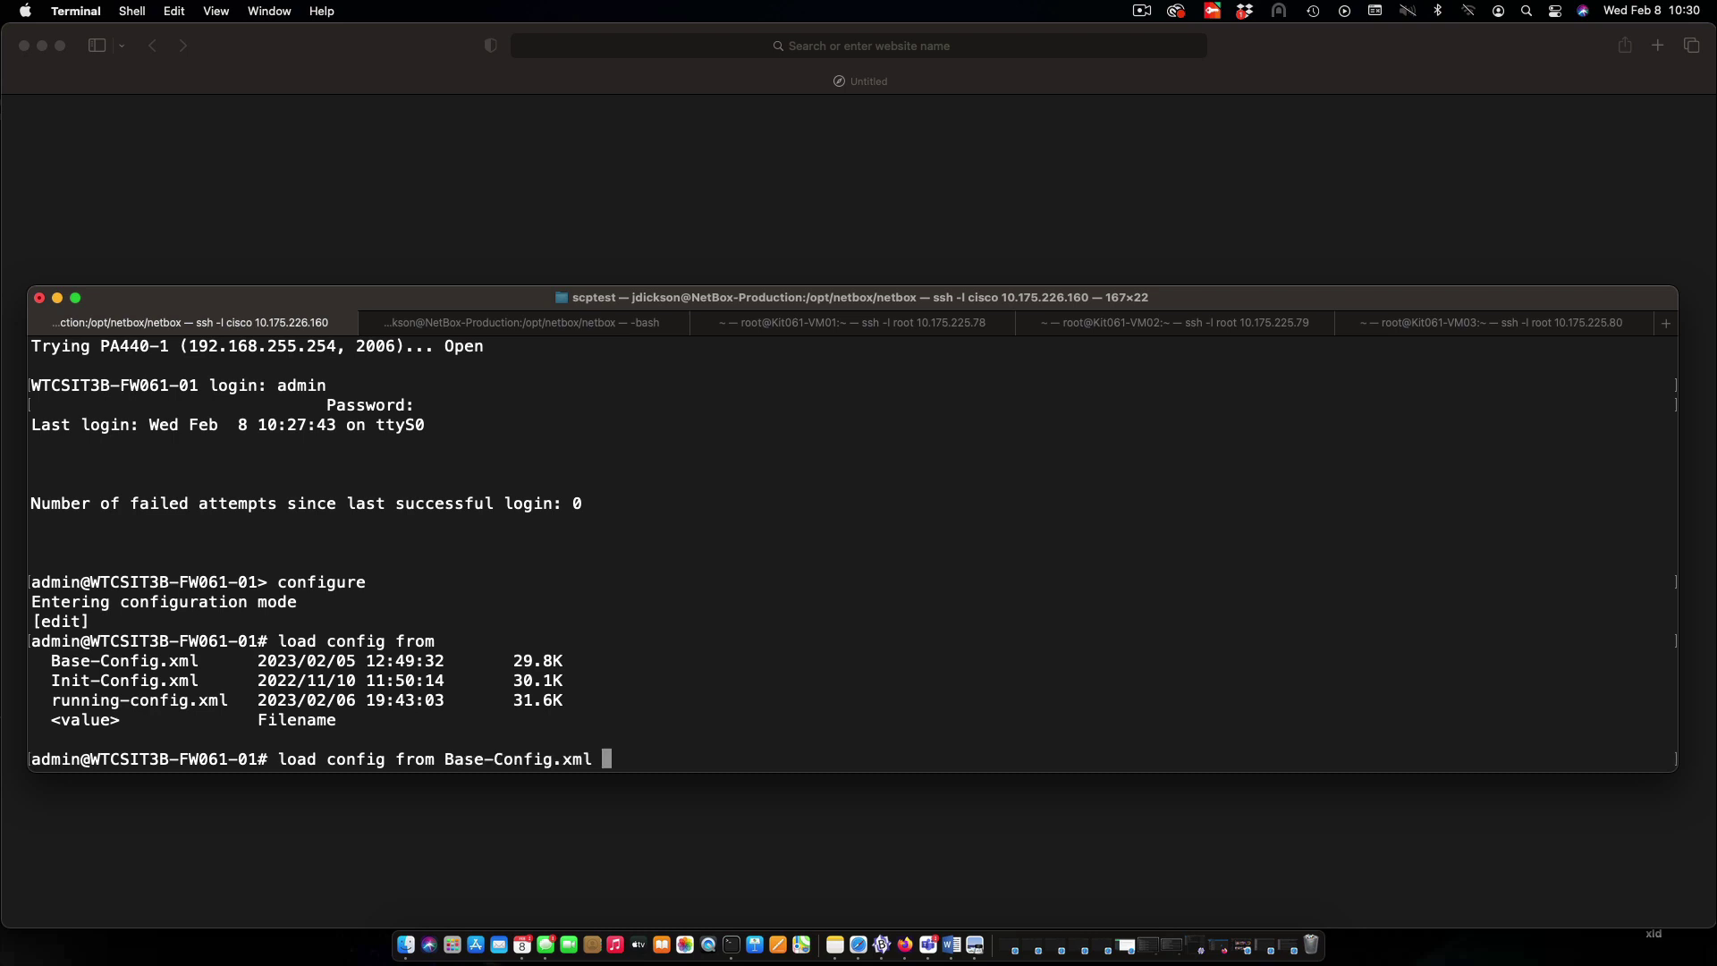
pyautogui.press('Return')
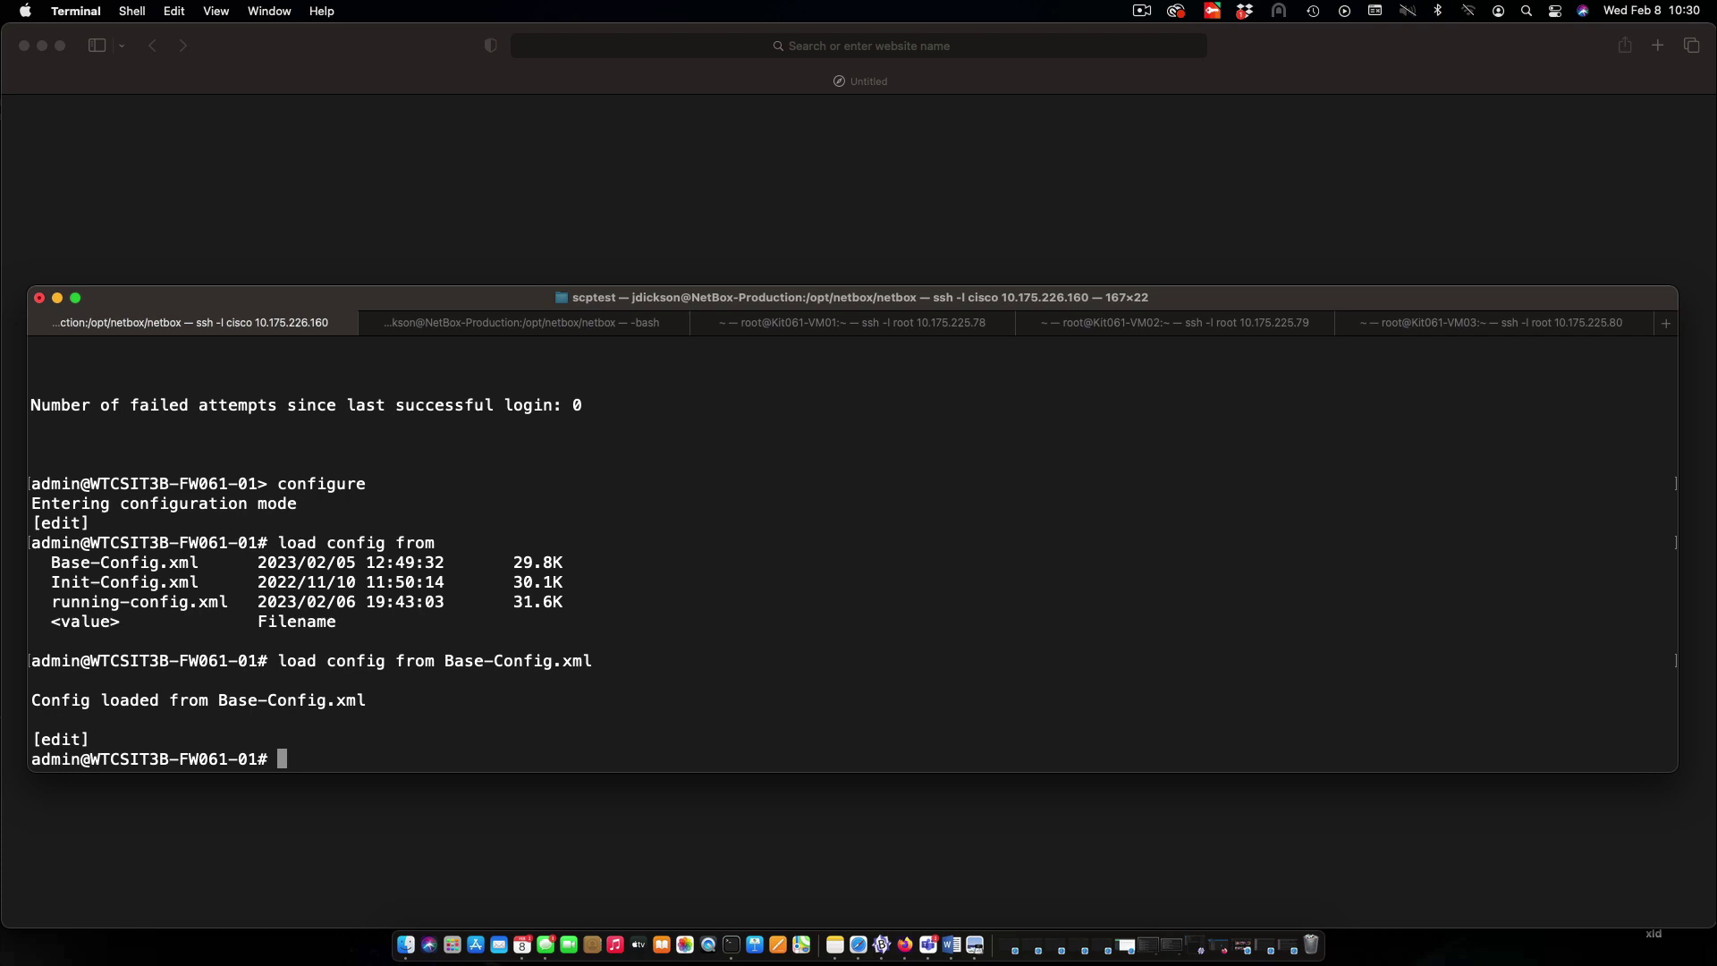
pyautogui.write('commit')
# Commit the loaded Base-Config.xml and wait for the job to reach 100%.
pyautogui.press('Return')
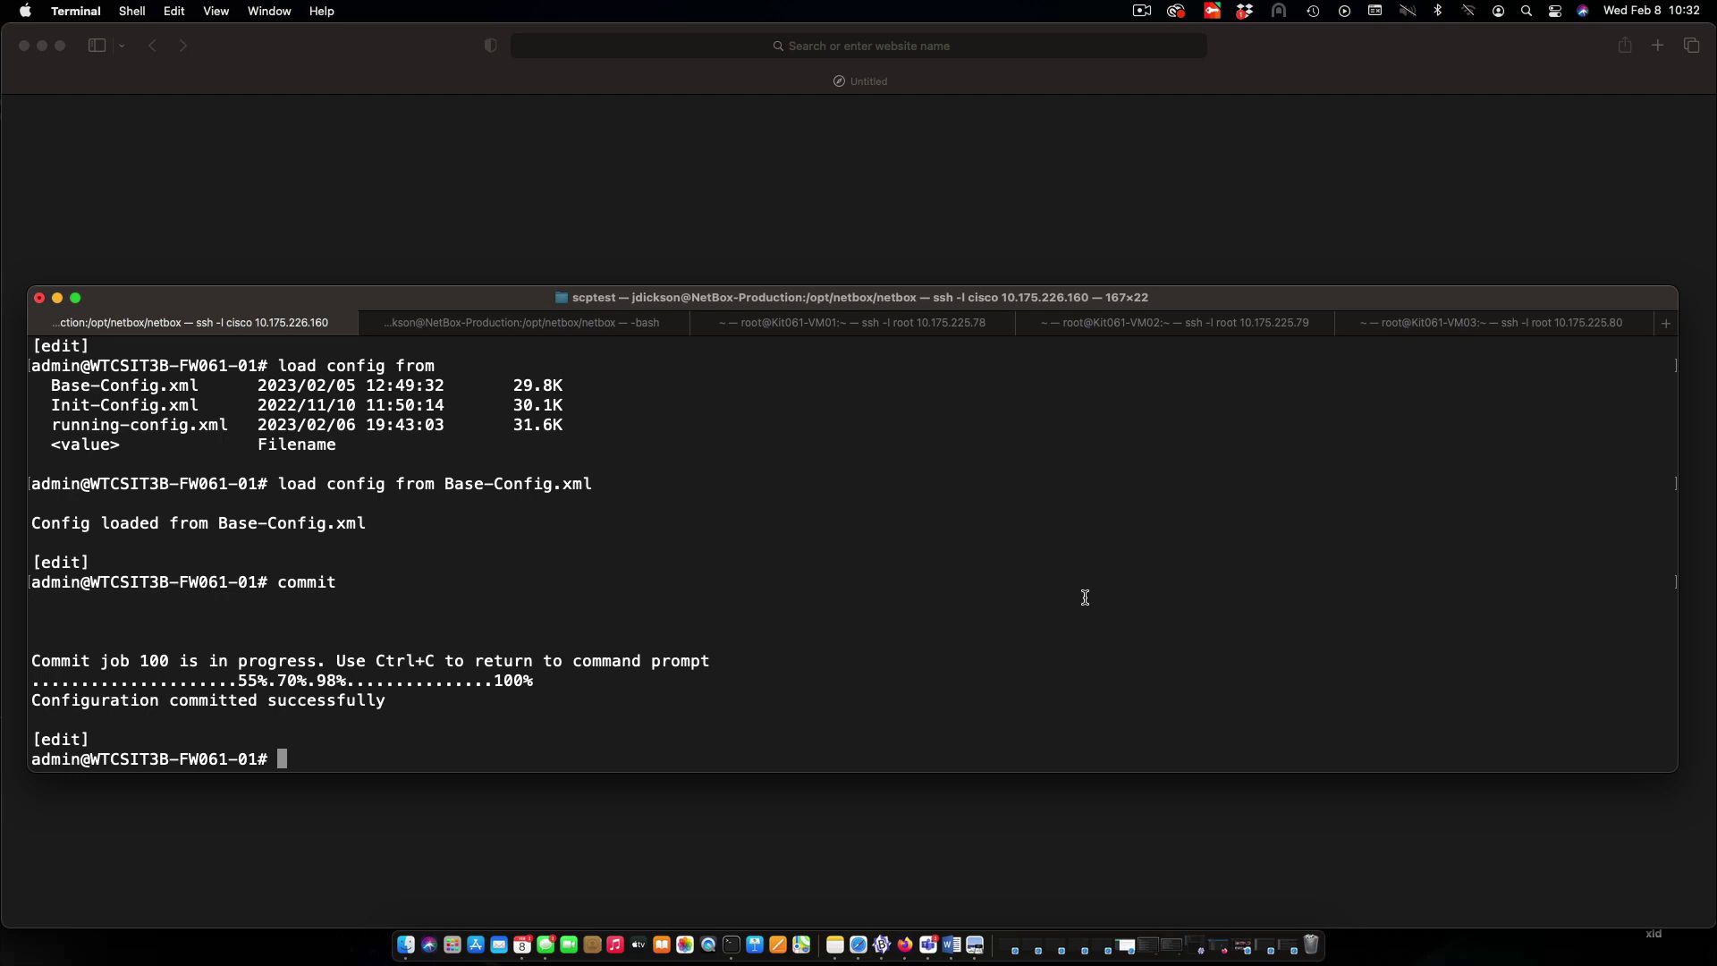
pyautogui.write('s')
pyautogui.write('et deviceconfig system type st')
# Set static management IP 10.173.254.51/255.255.255.0, gateway 10.173.254.1 and DNS 10.144.6.3.
pyautogui.press('Tab')
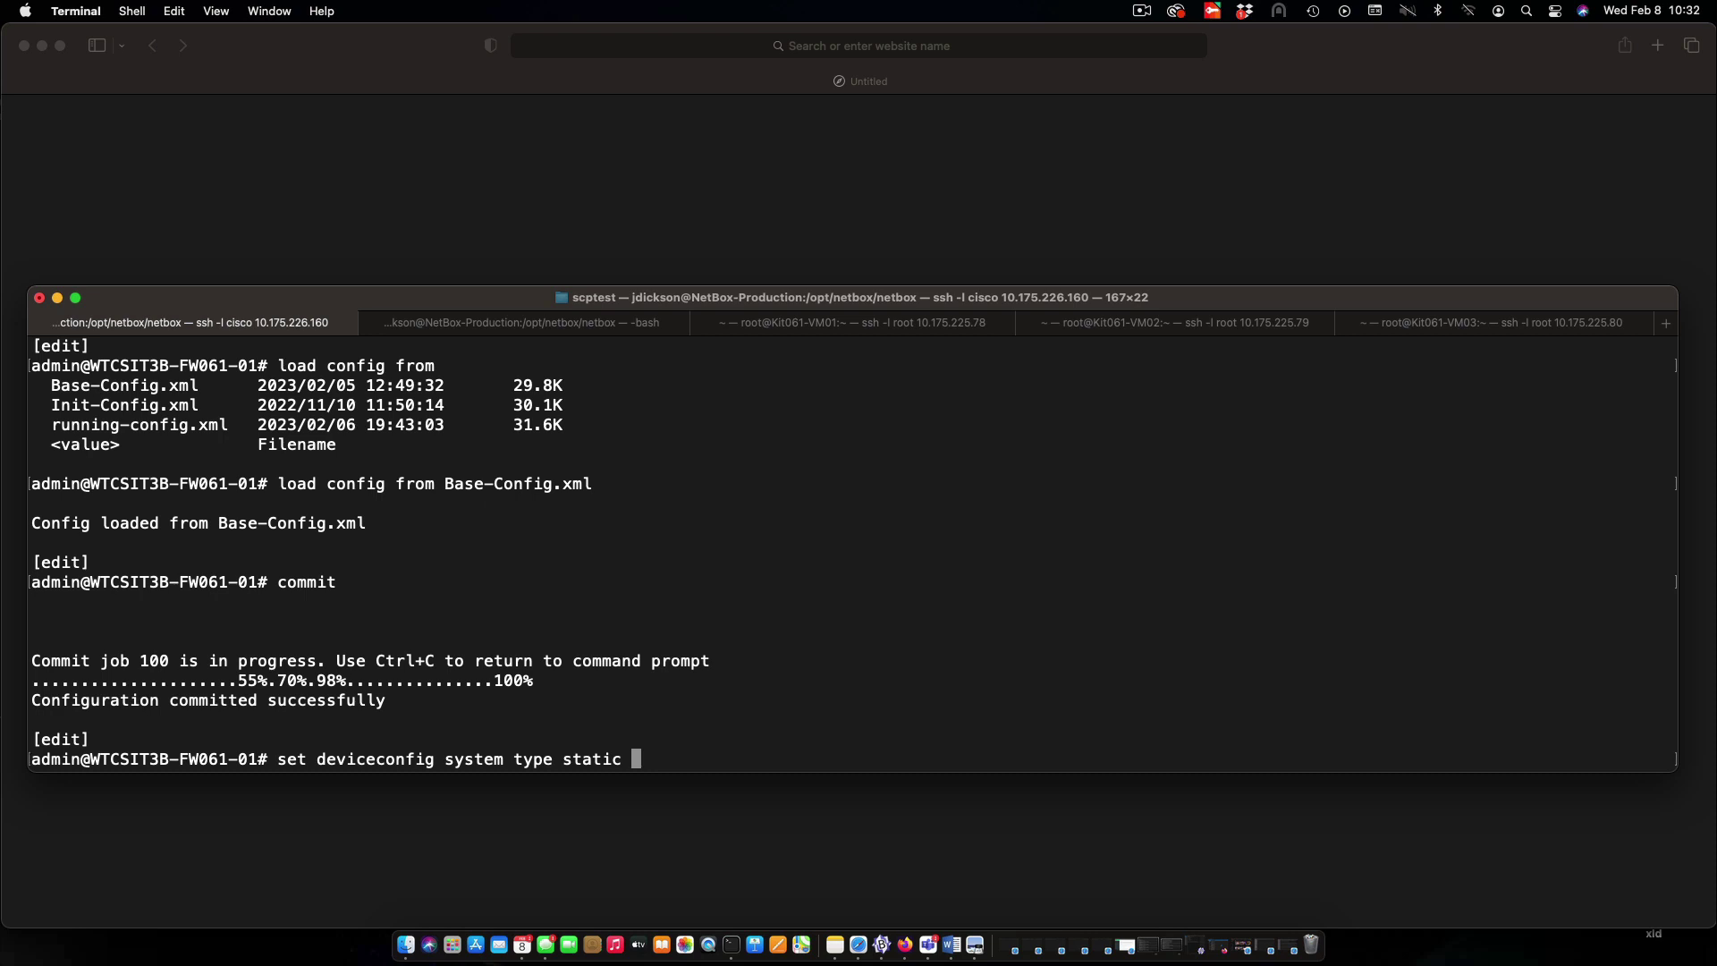
pyautogui.press('Return')
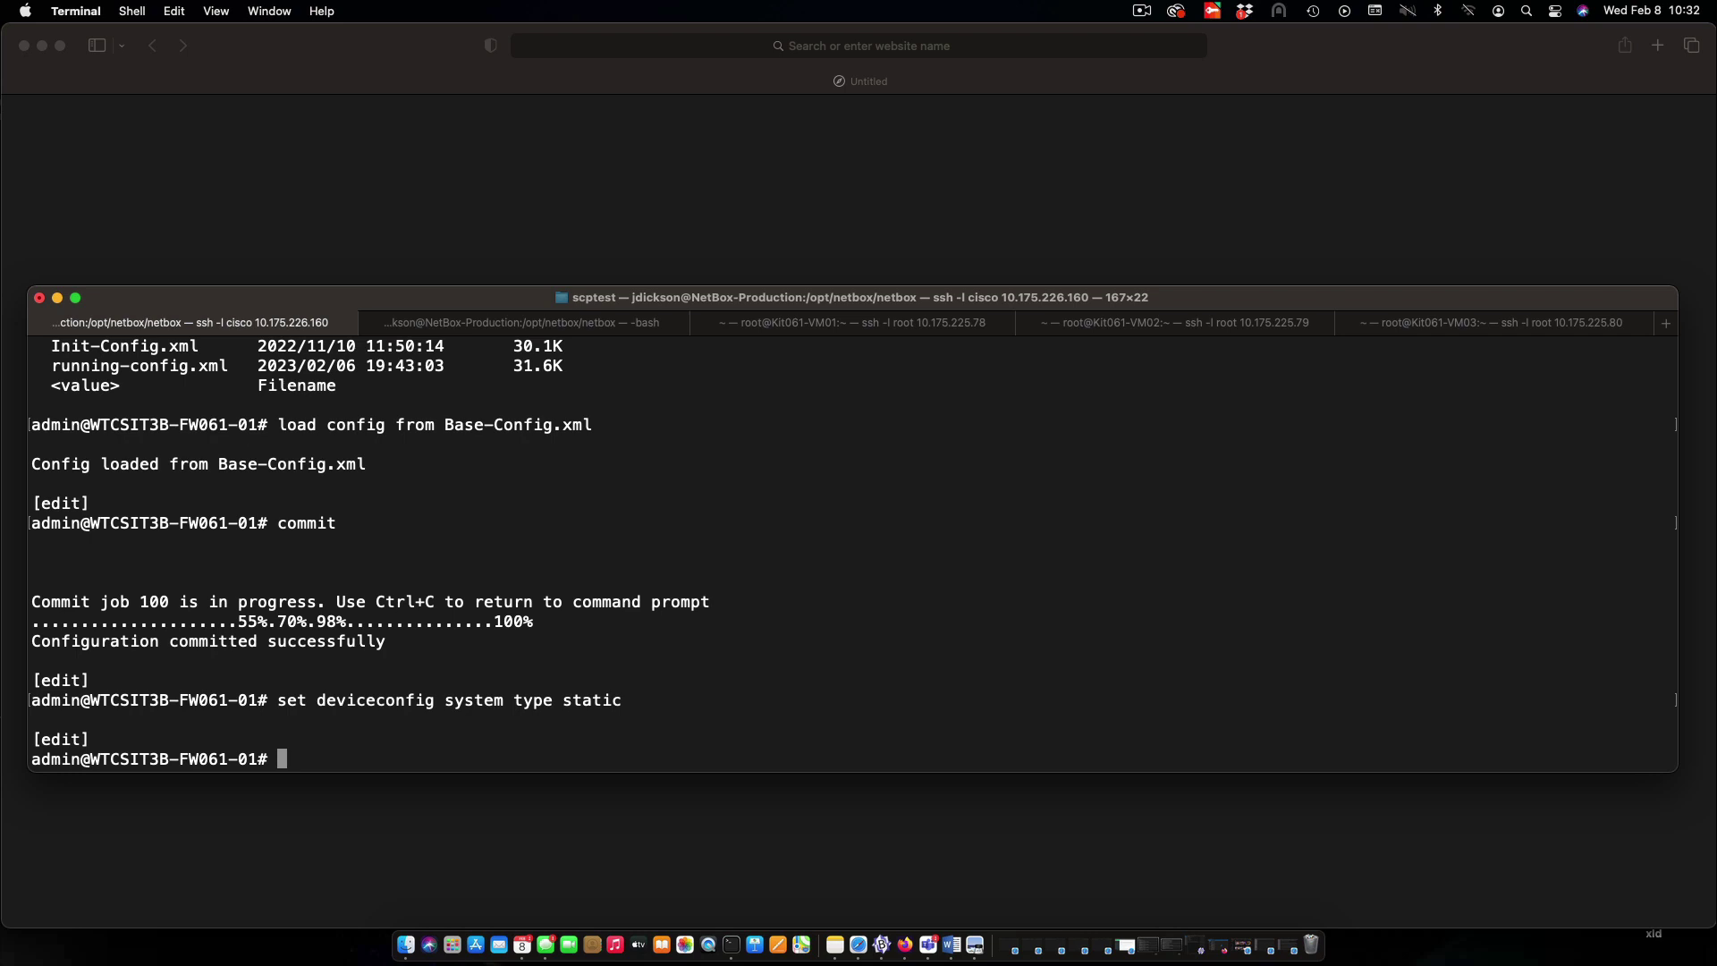
pyautogui.write('set deviceconfig system ip-address 10.173.254.51')
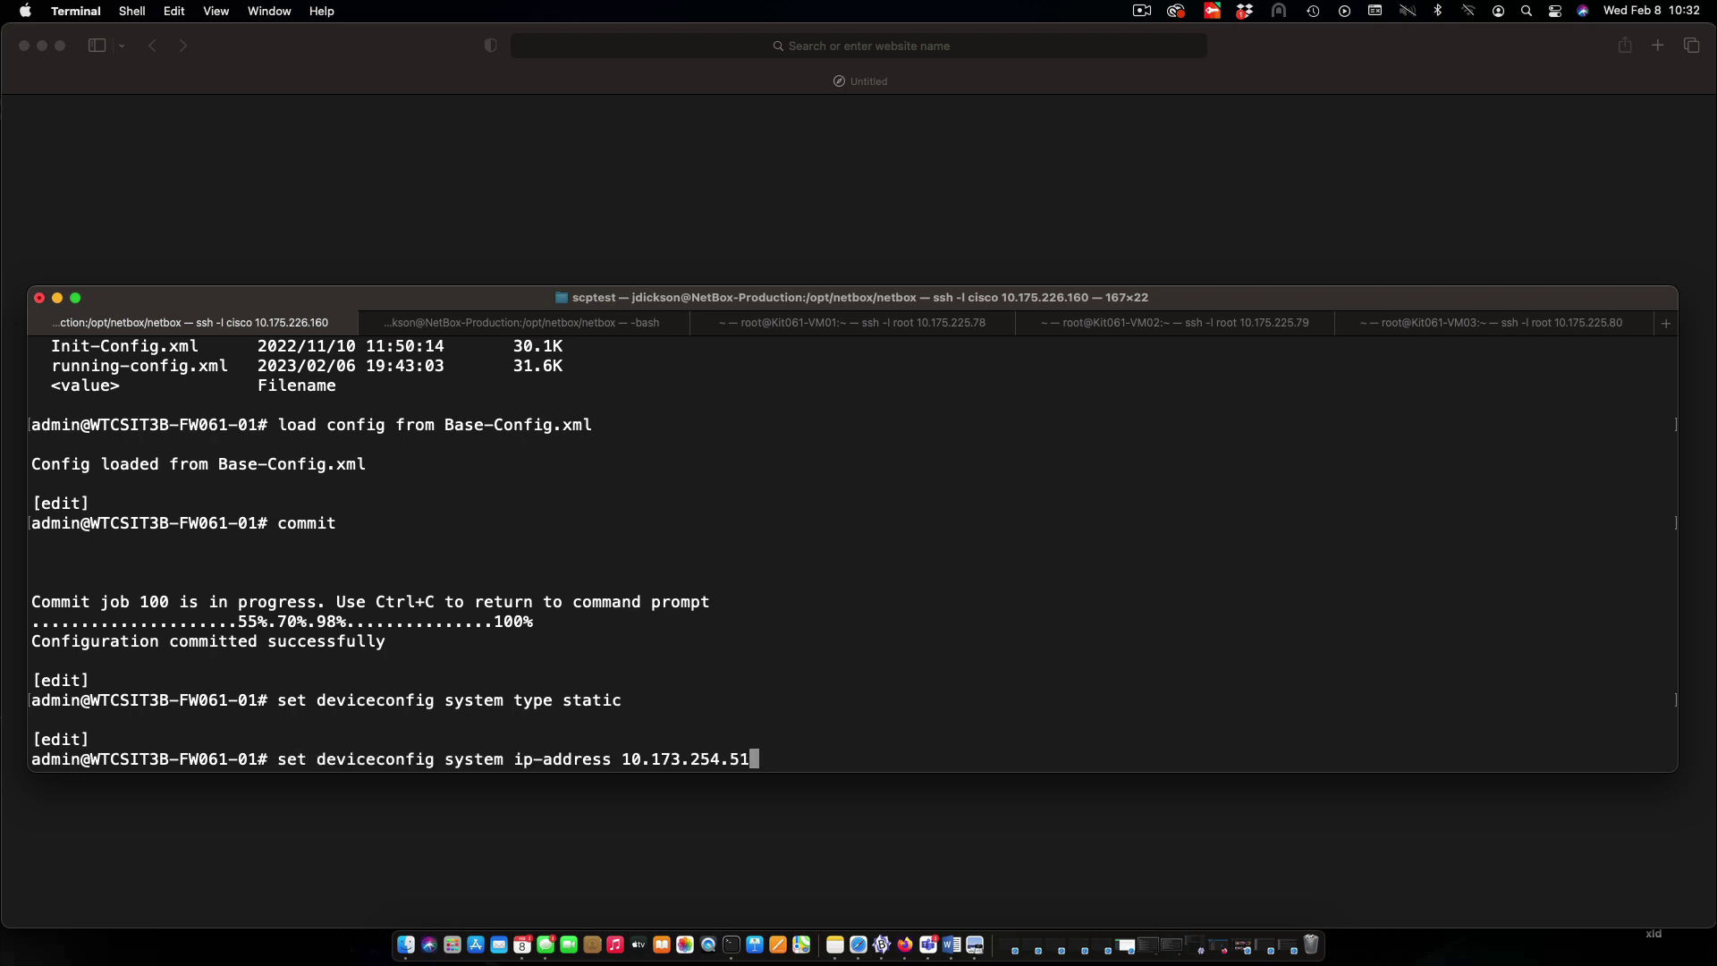
pyautogui.press('Return')
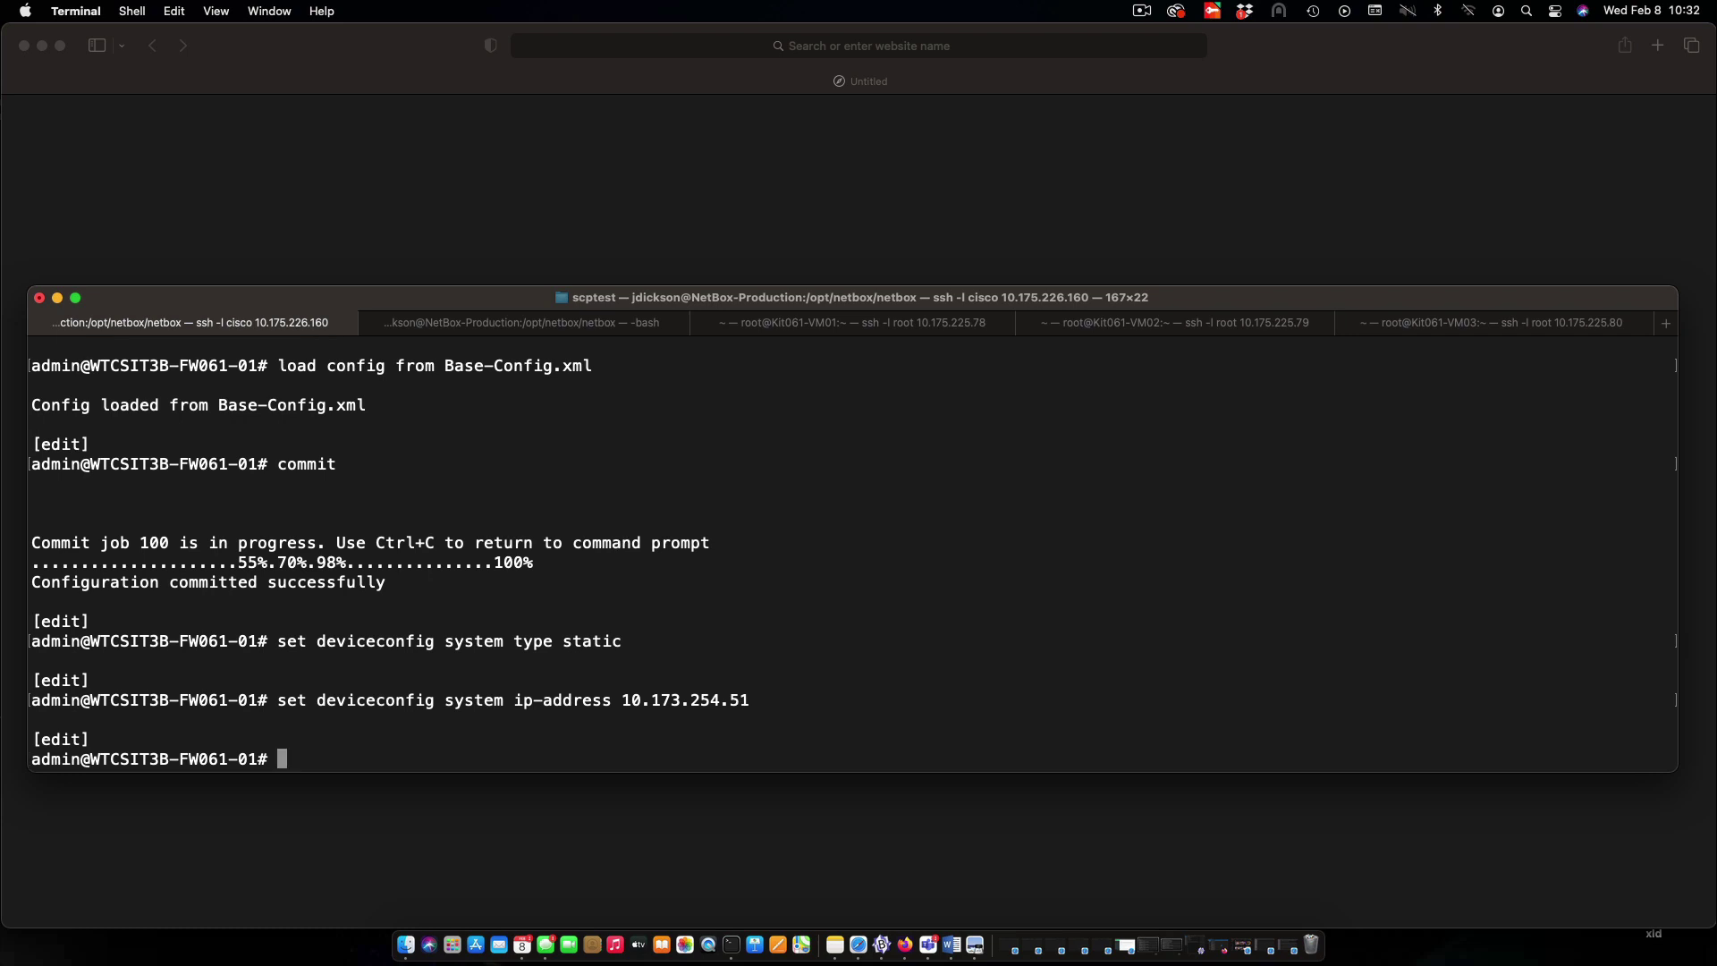
pyautogui.write('set ')
pyautogui.write('deviceconfig system netmask 255.255.255.0')
pyautogui.press('Return')
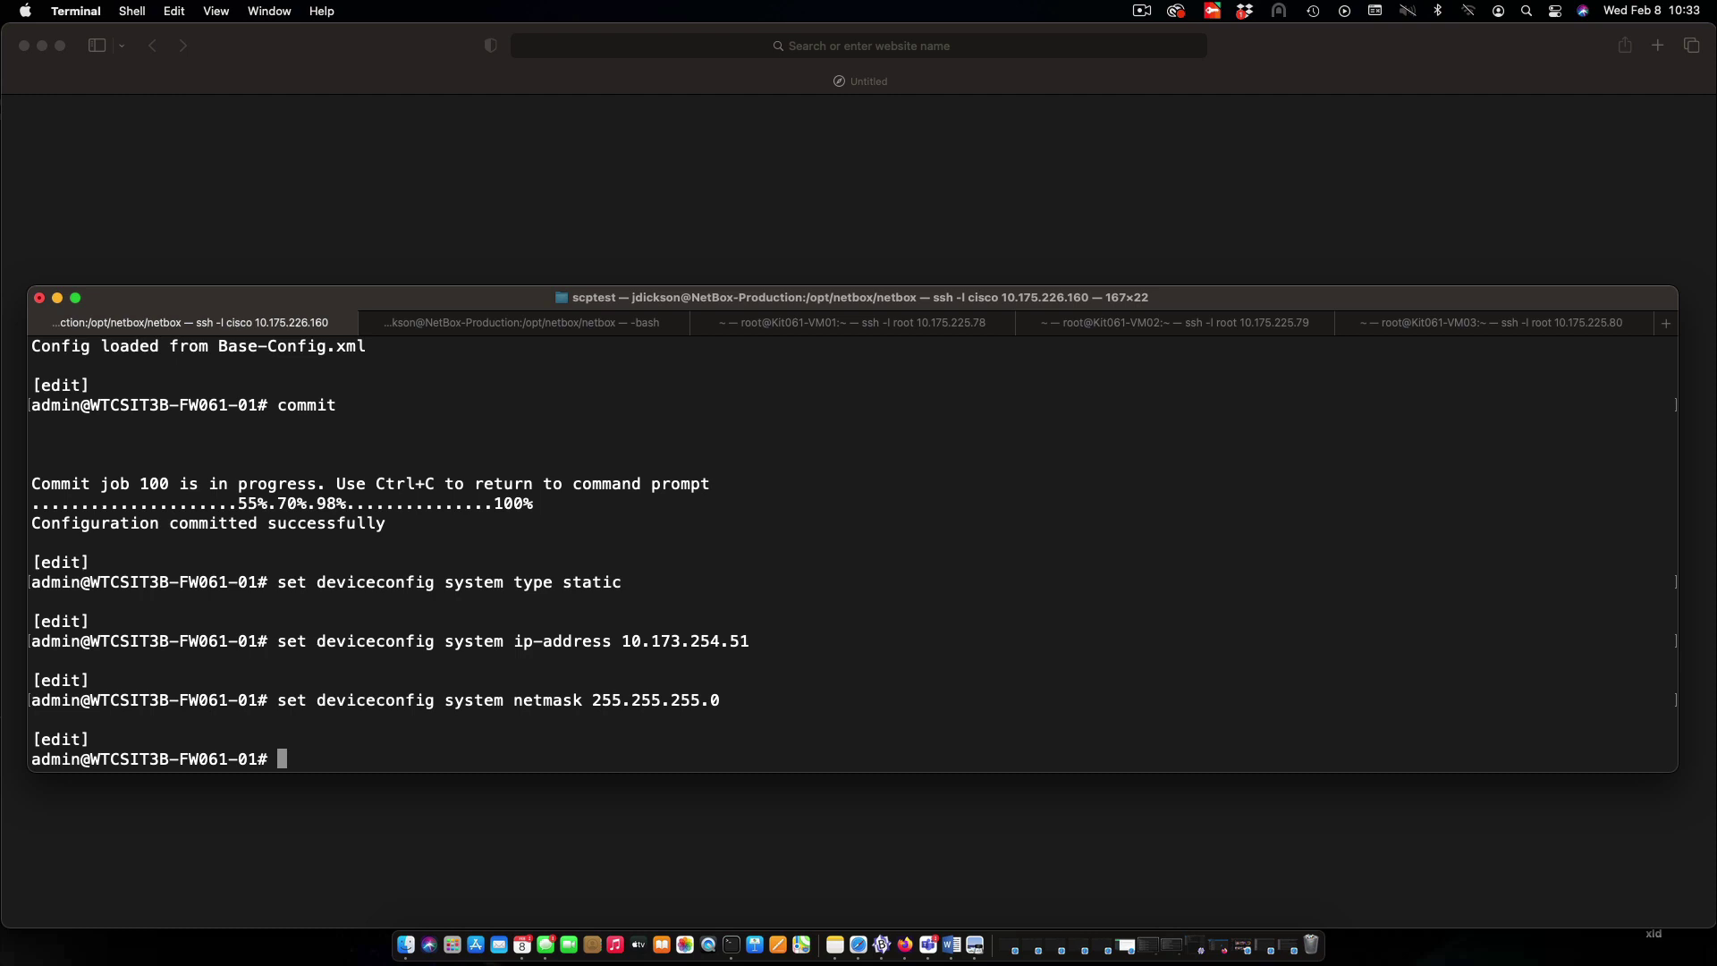
pyautogui.write('s')
pyautogui.write('et deviceconfig system default-gateway 10.173.254.1')
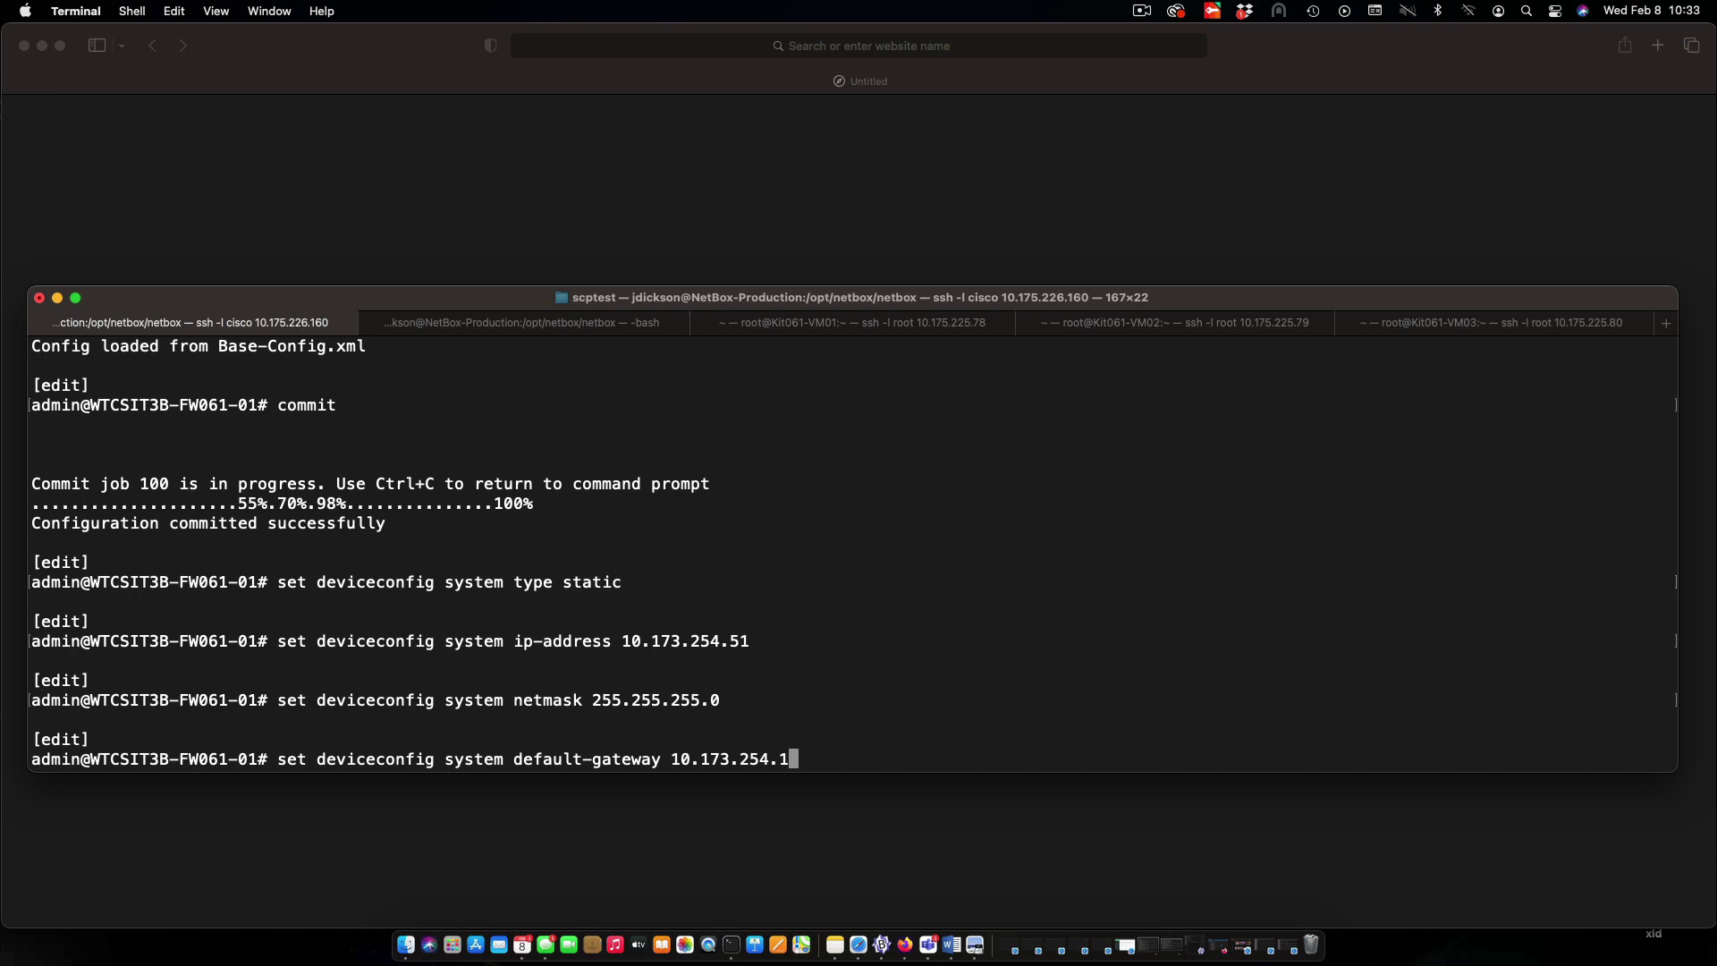
pyautogui.press('Return')
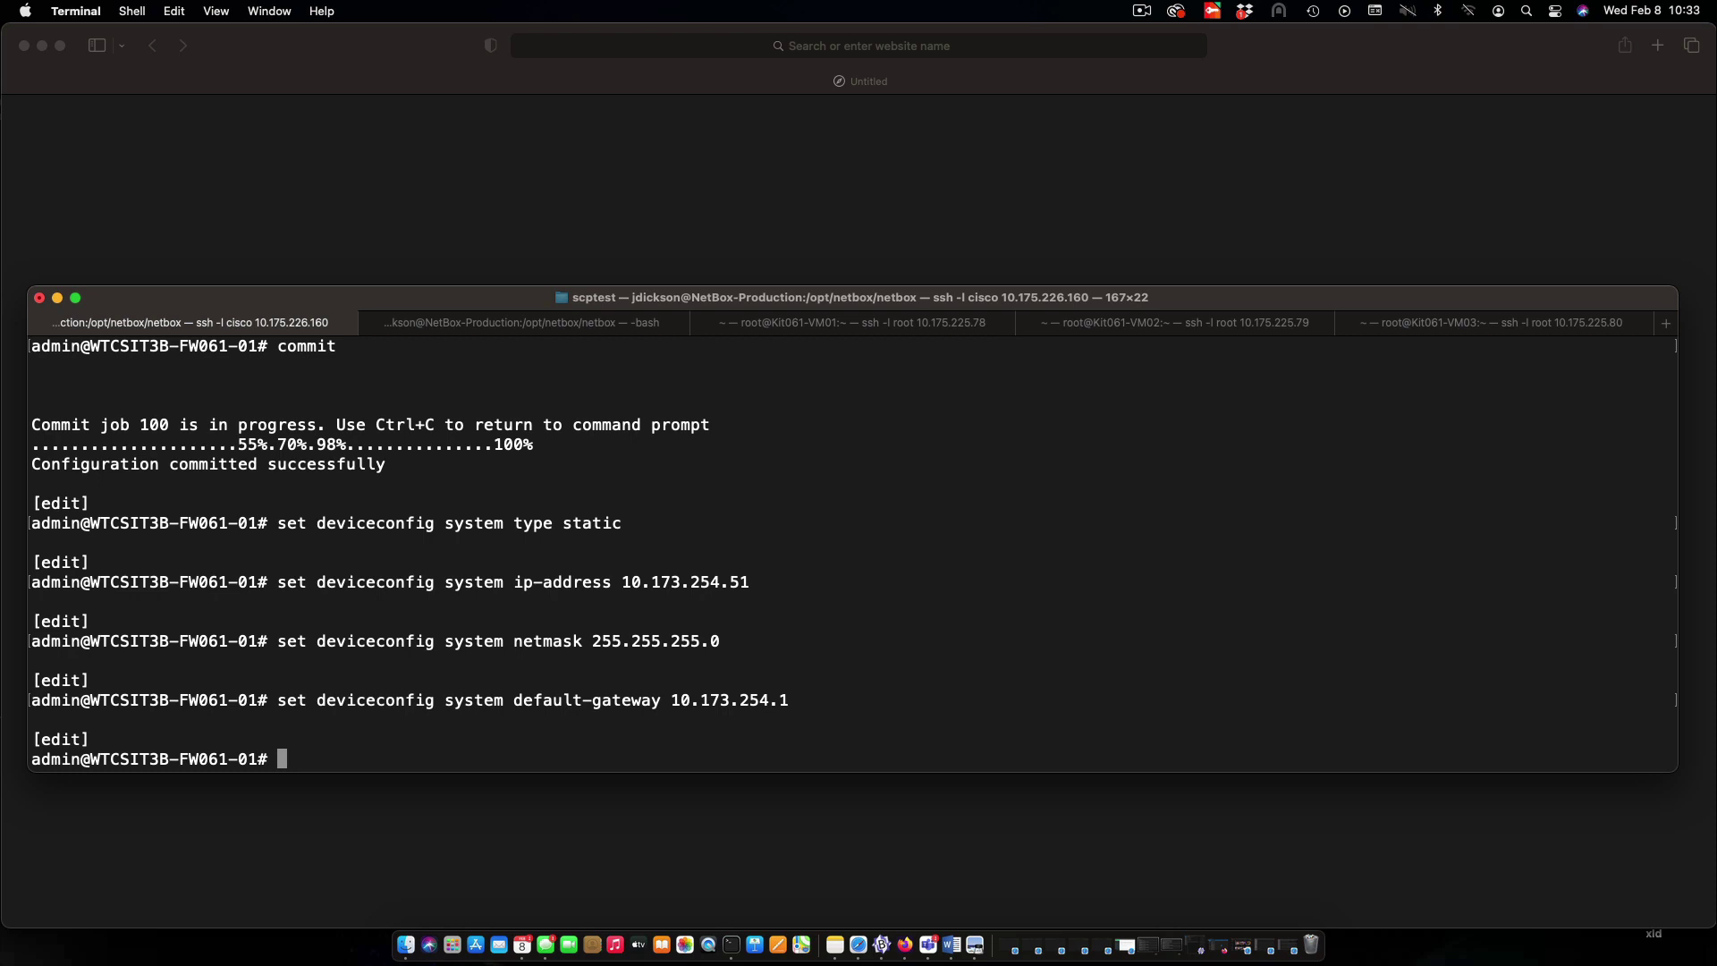
pyautogui.write('set d')
pyautogui.write('eviceconfig system dns-setting servers primary 10.144.6.3')
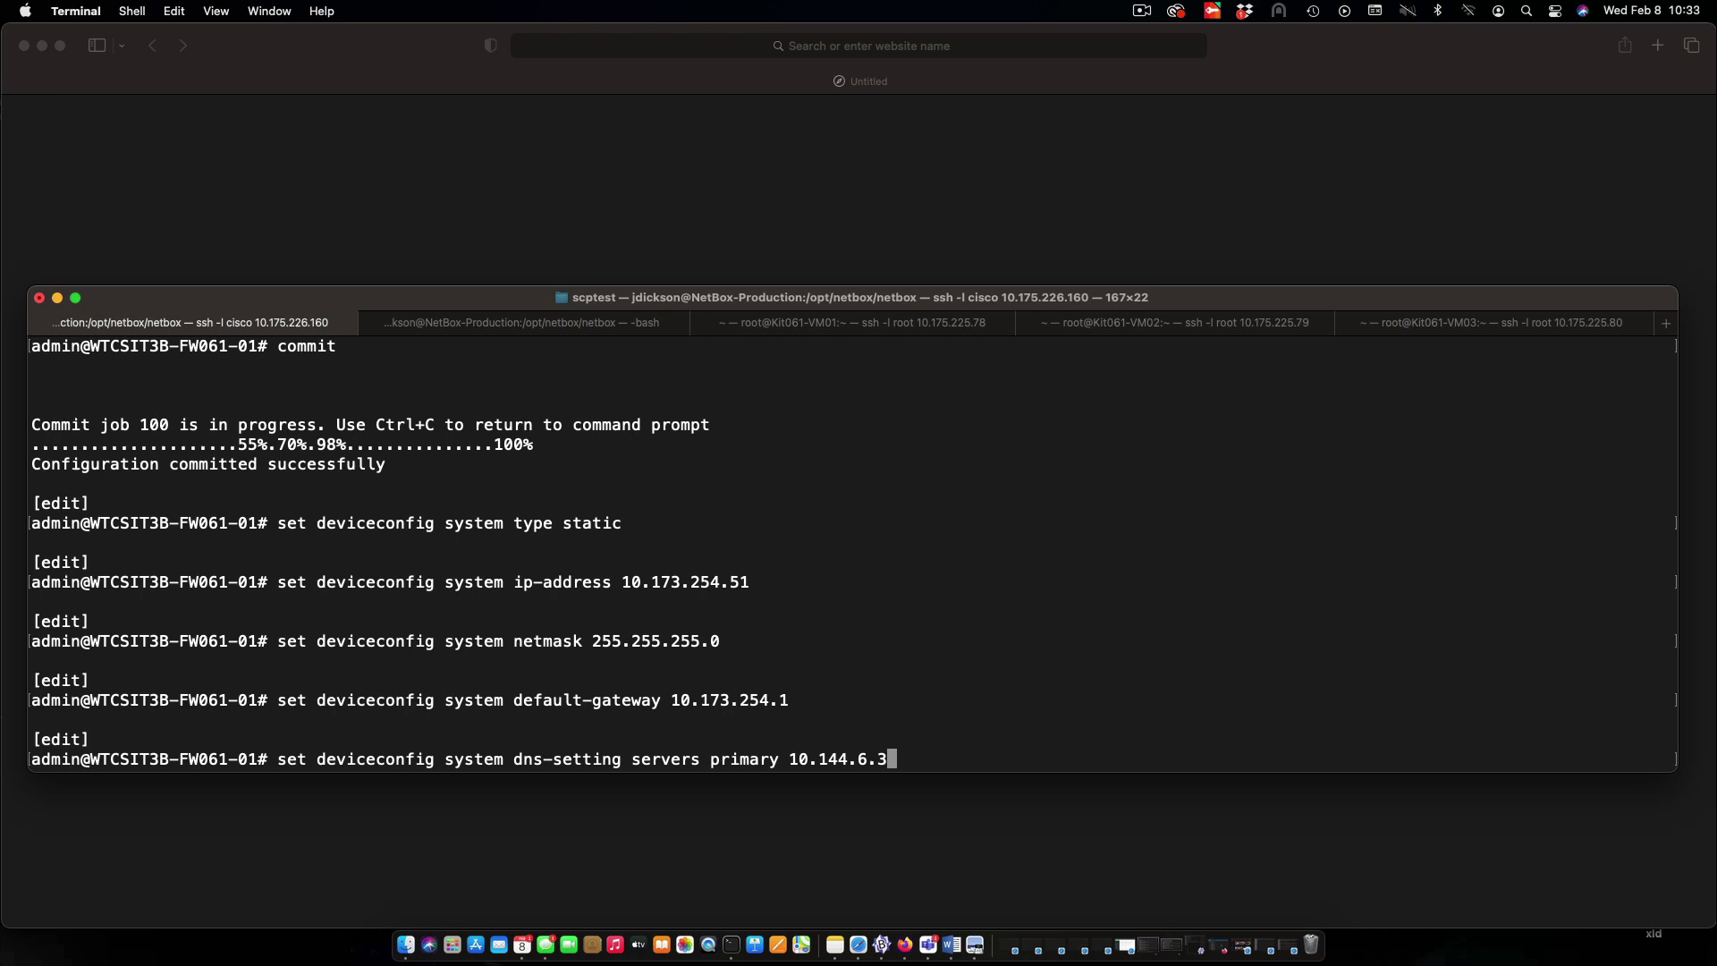
pyautogui.press('Return')
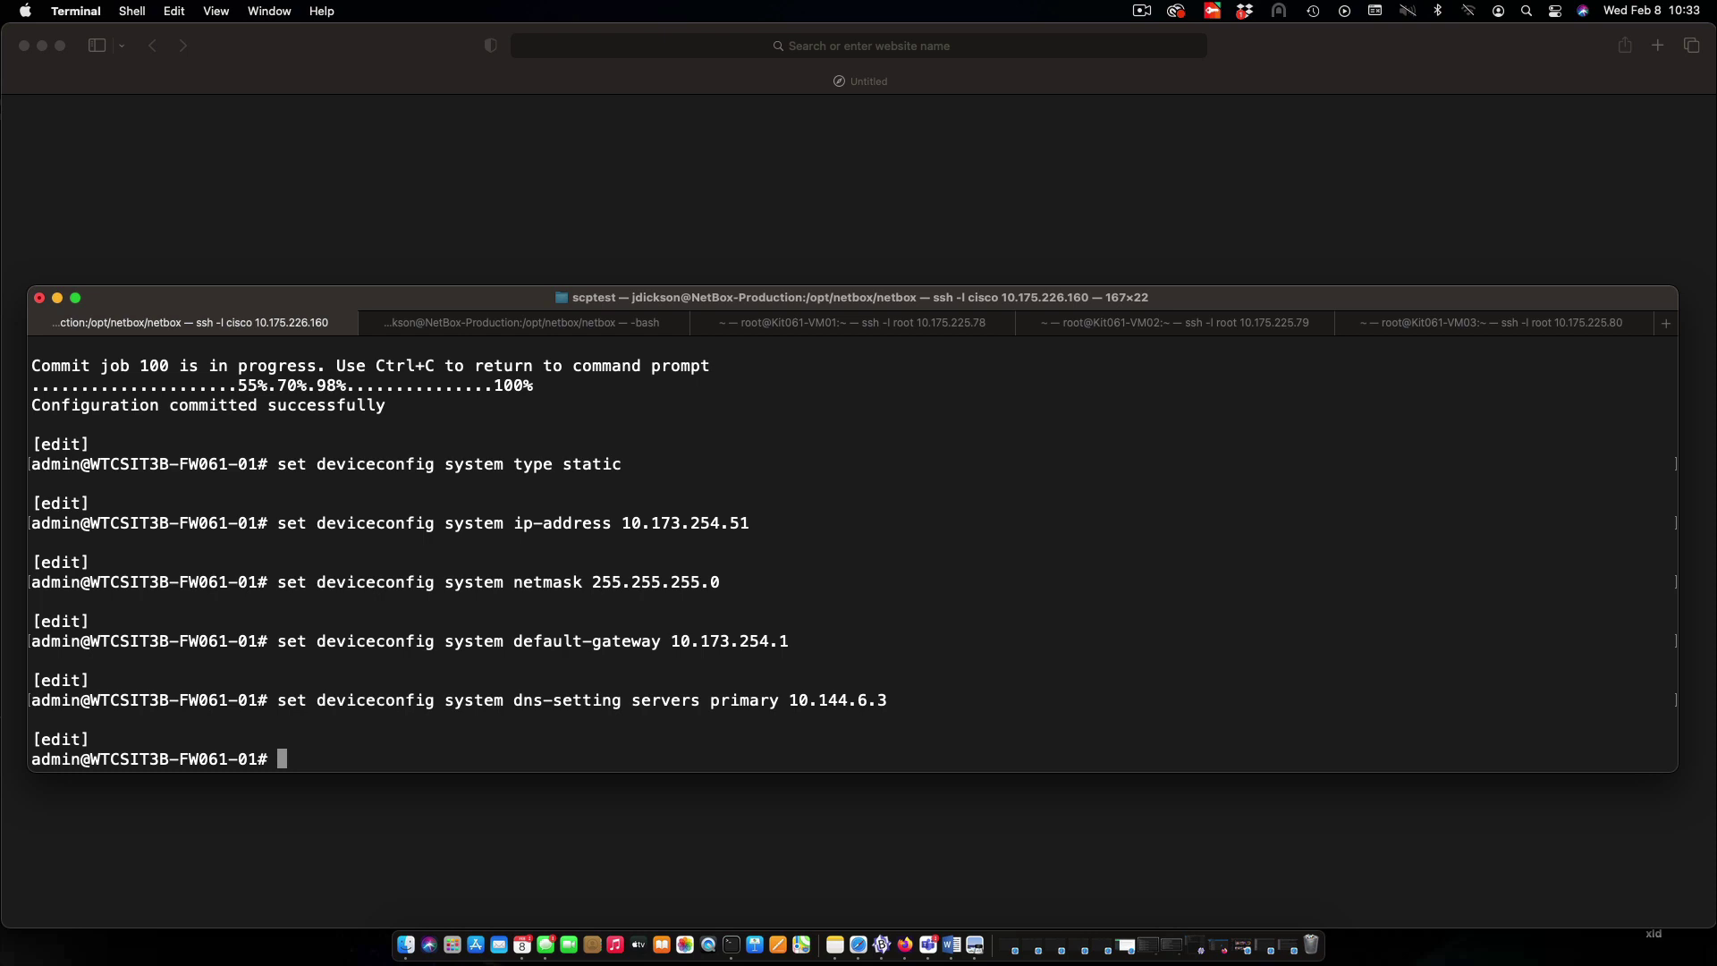
pyautogui.write('st')
# Enable HTTPS management access with disable-https no and commit the changes.
pyautogui.press('BackSpace')
pyautogui.press('BackSpace')
pyautogui.write('e')
pyautogui.write('t deviceconfig system service disable-https no')
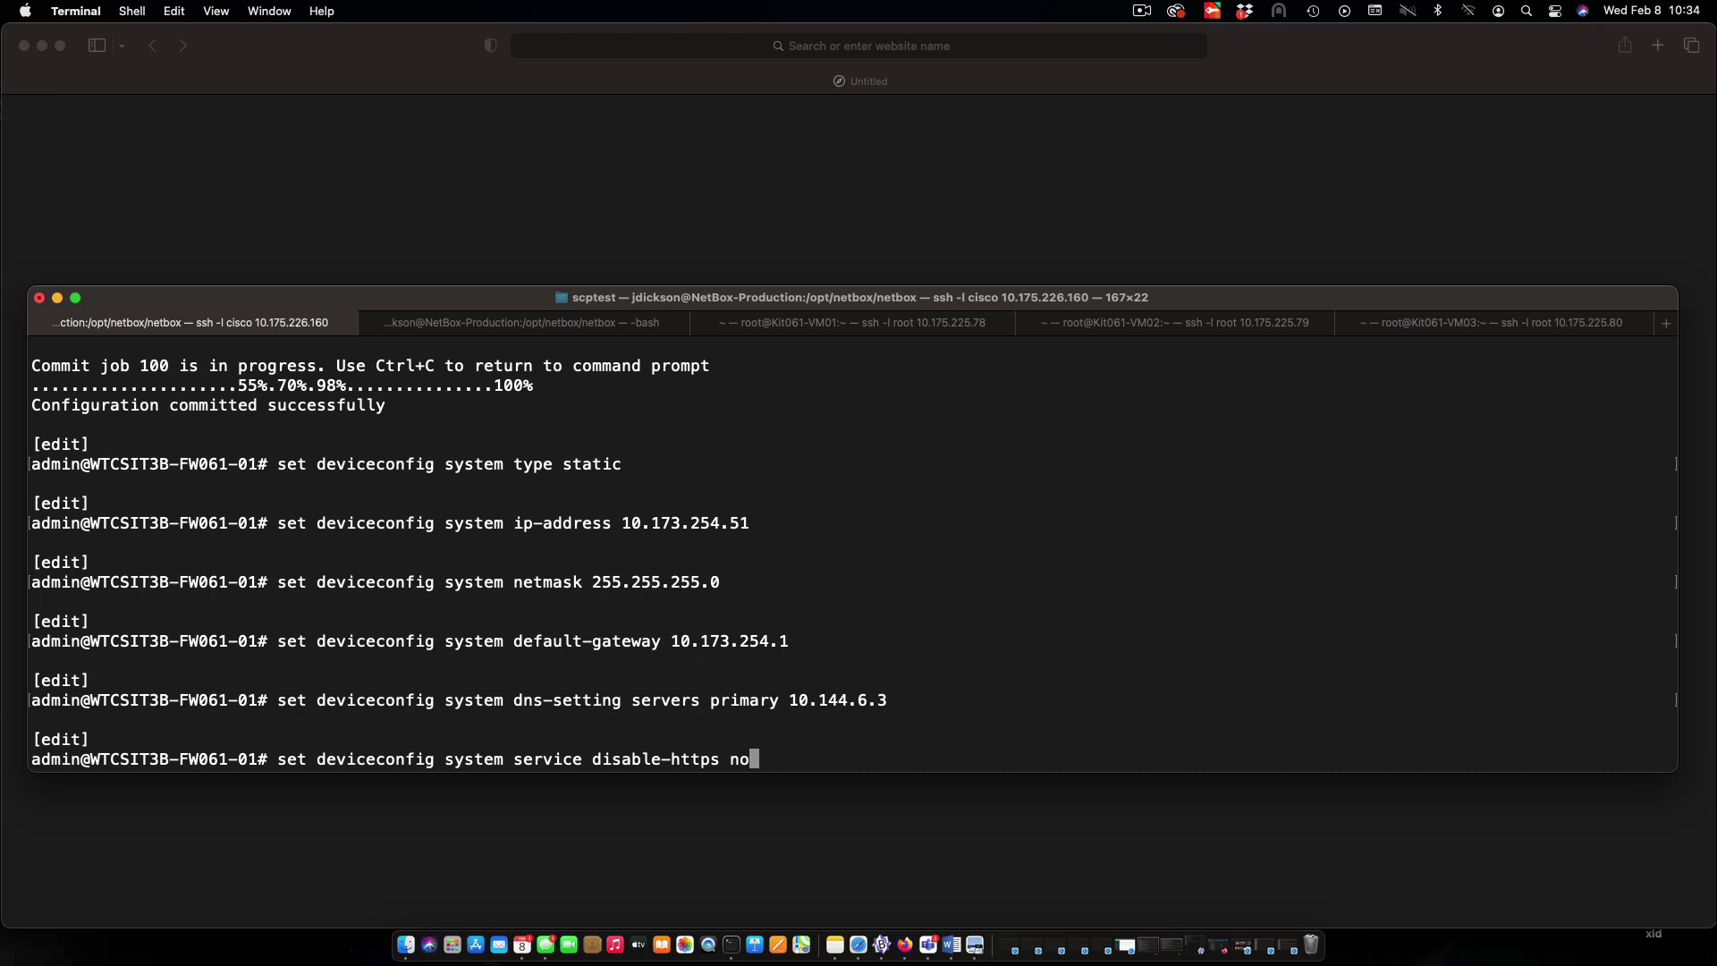
pyautogui.press('Return')
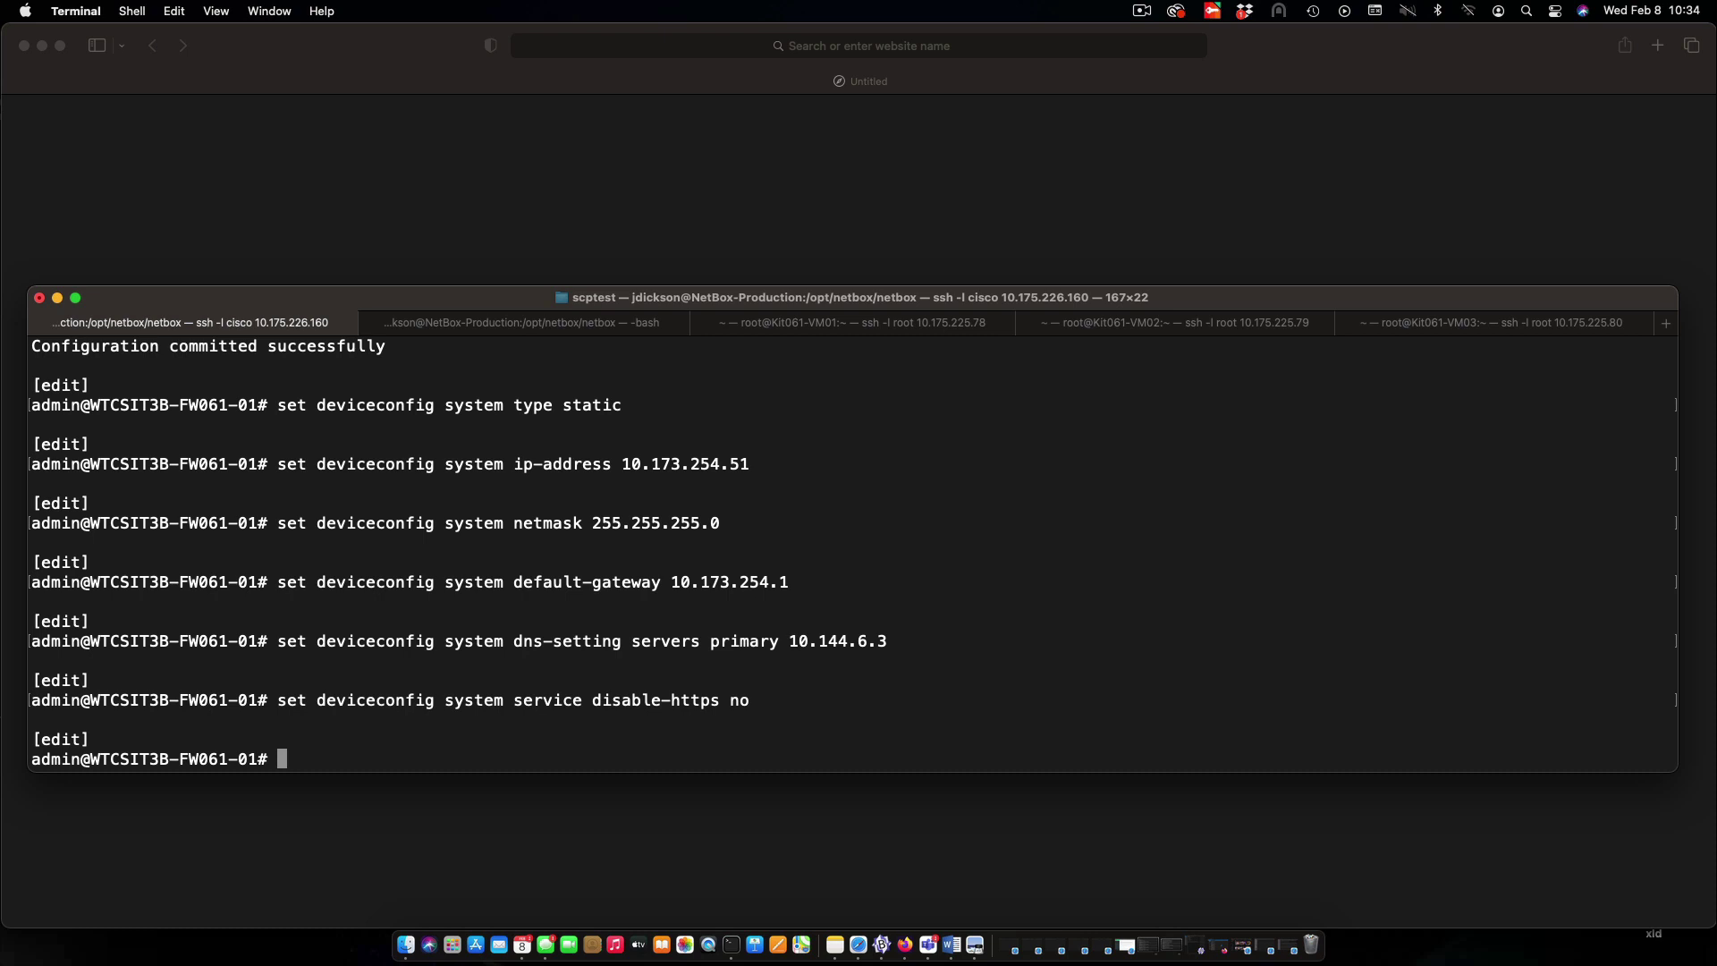
pyautogui.write('commit')
pyautogui.press('Return')
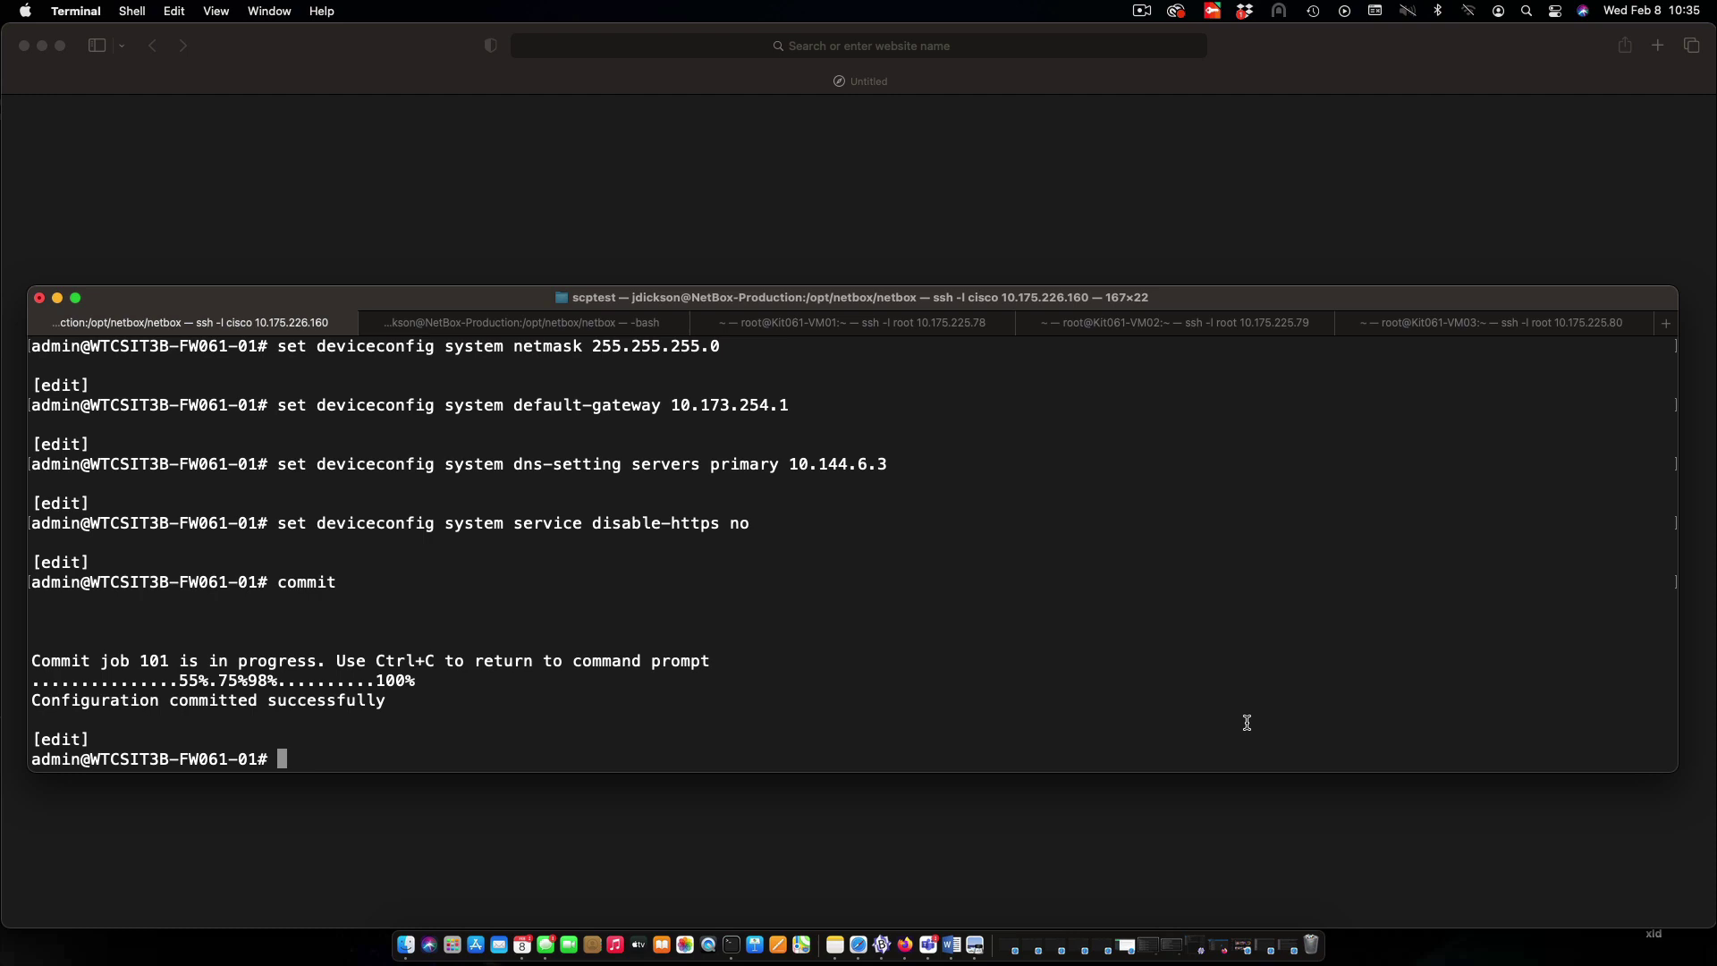
pyautogui.write('e')
pyautogui.write('xit')
# Re-enter configuration mode, show deviceconfig system service to confirm HTTPS on, then exit.
pyautogui.press('Return')
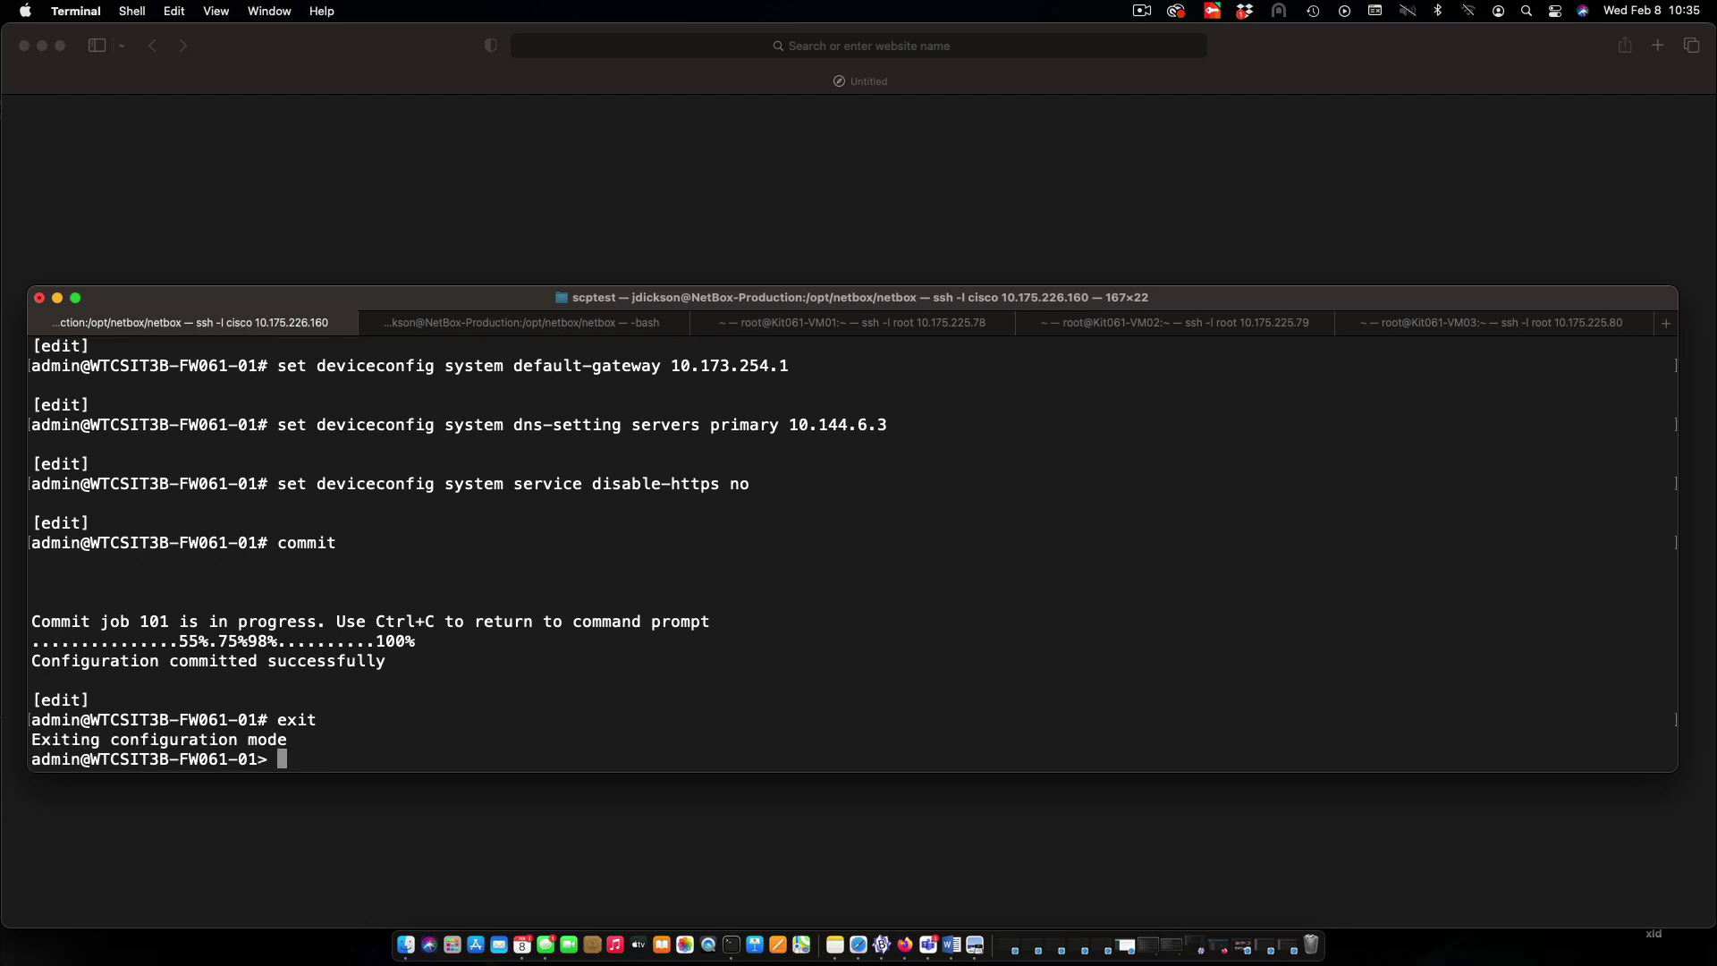
pyautogui.write('conf')
pyautogui.write('igure')
pyautogui.press('Return')
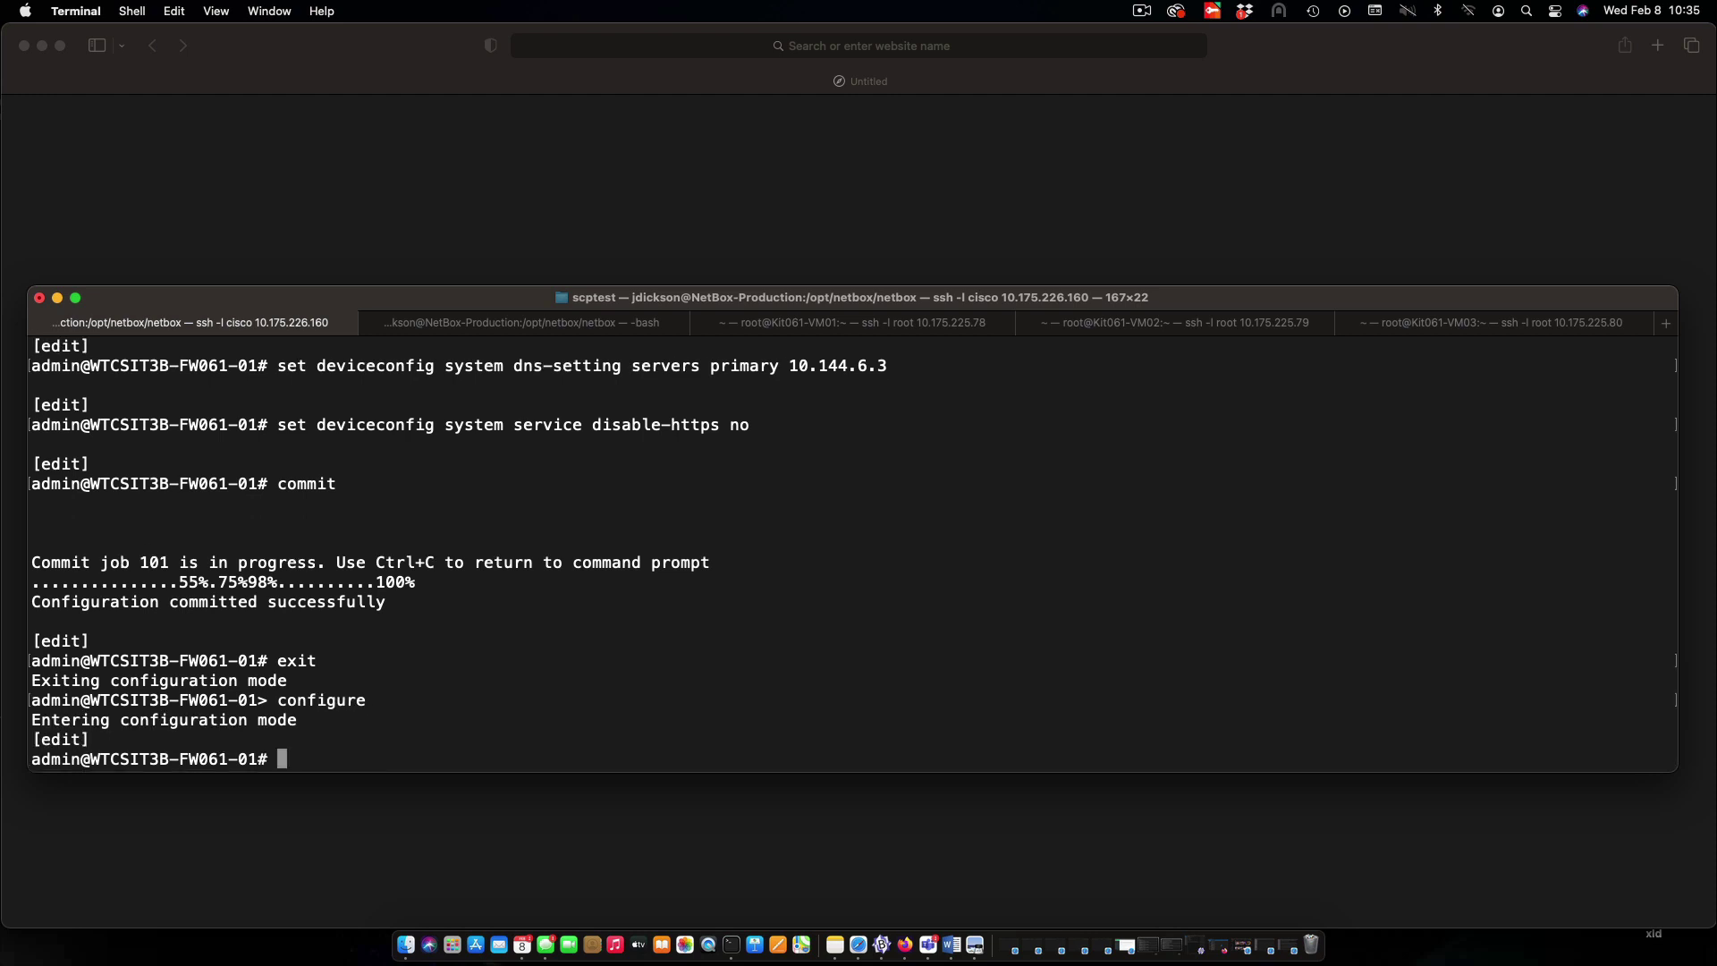
pyautogui.write('s')
pyautogui.write('how deviceconfig system service')
pyautogui.press('Return')
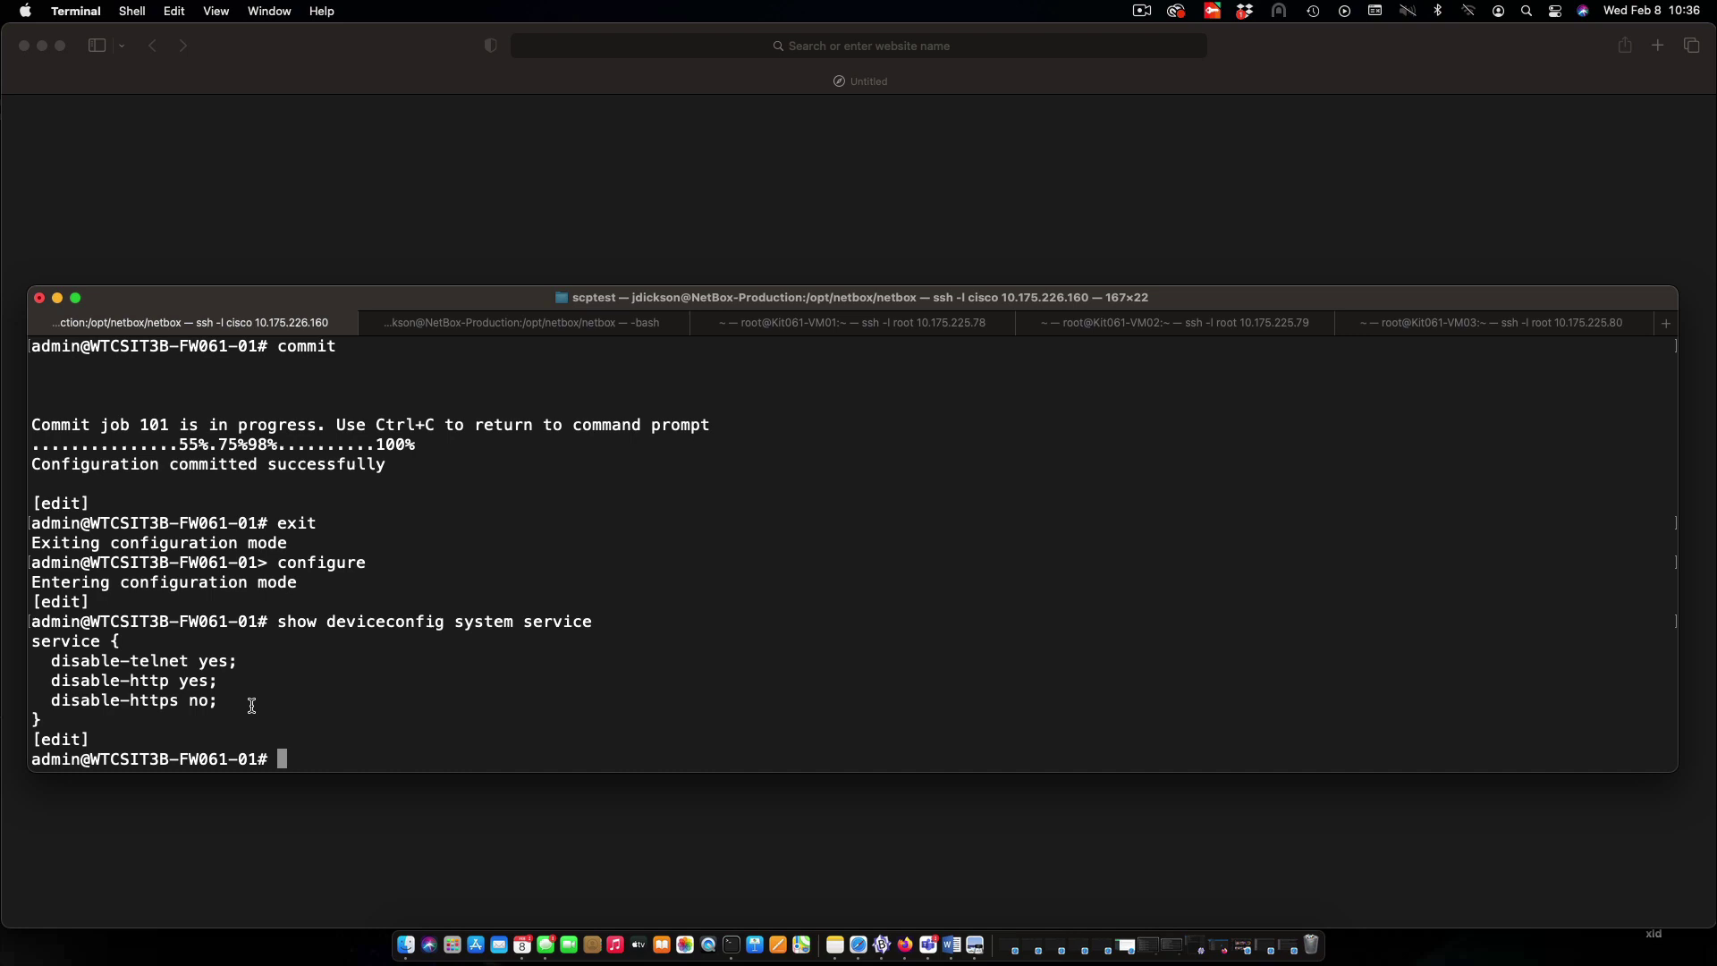
pyautogui.write('exit')
pyautogui.press('Return')
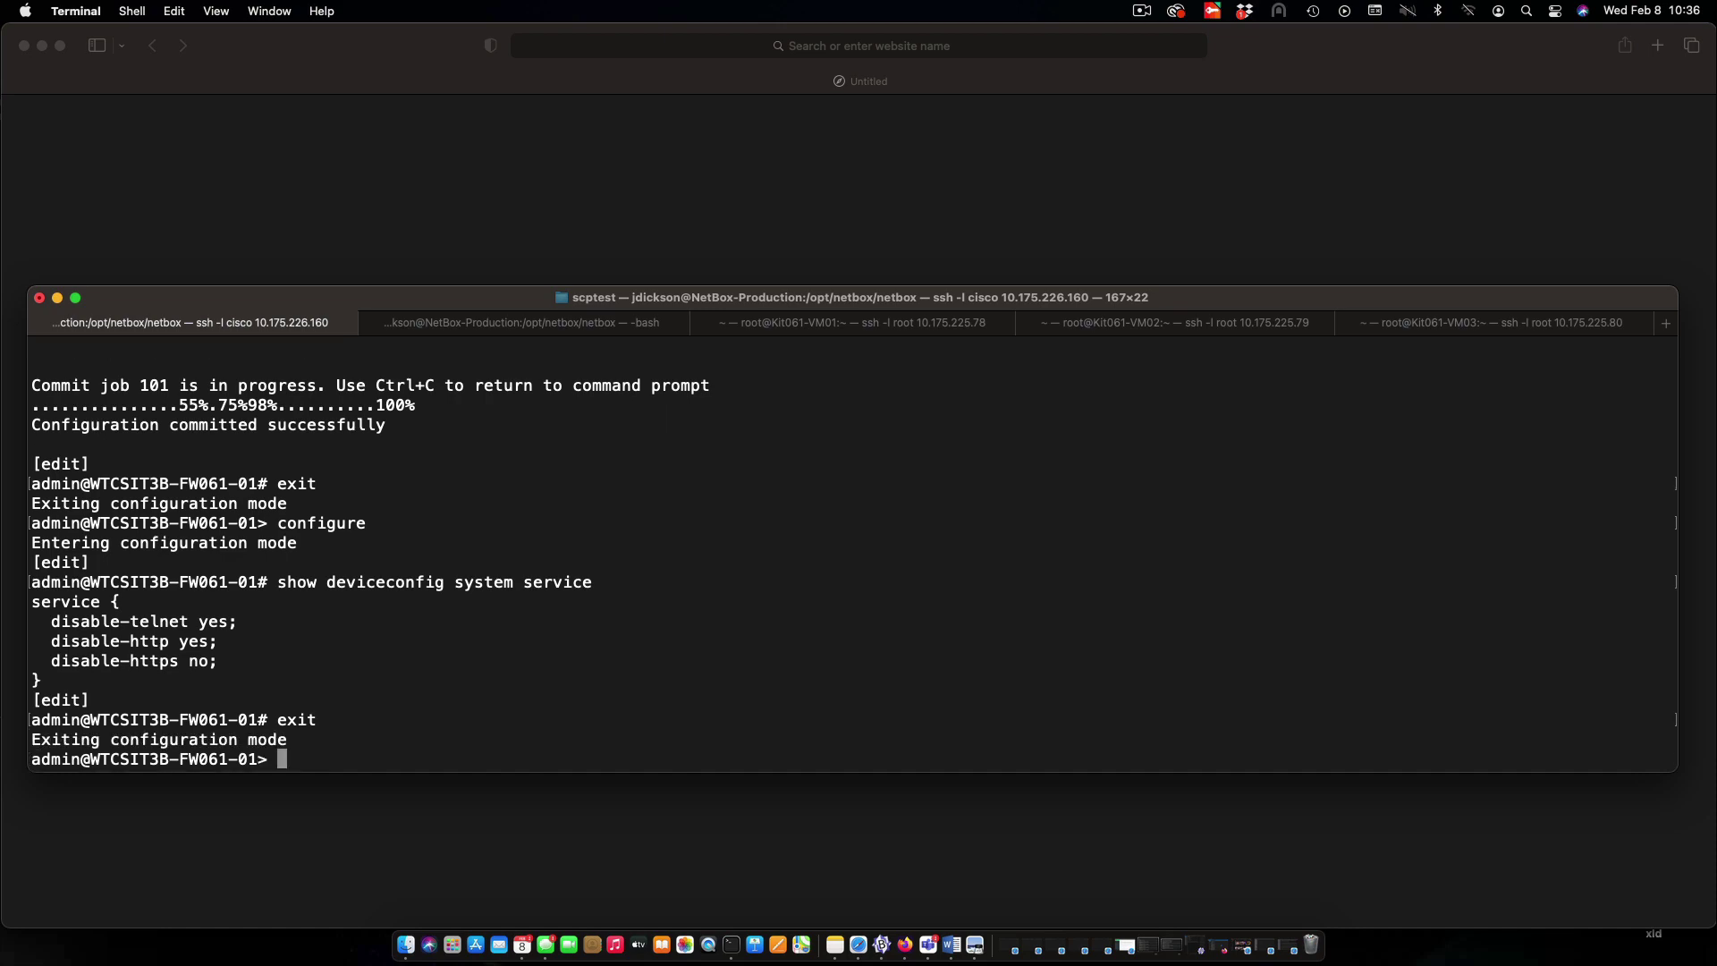
pyautogui.write('s')
pyautogui.write('how interface mana')
# Run 'show interface management' and page through the output for IP 10.173.254.51.
pyautogui.press('Return')
pyautogui.write('show interface management')
pyautogui.press('Return')
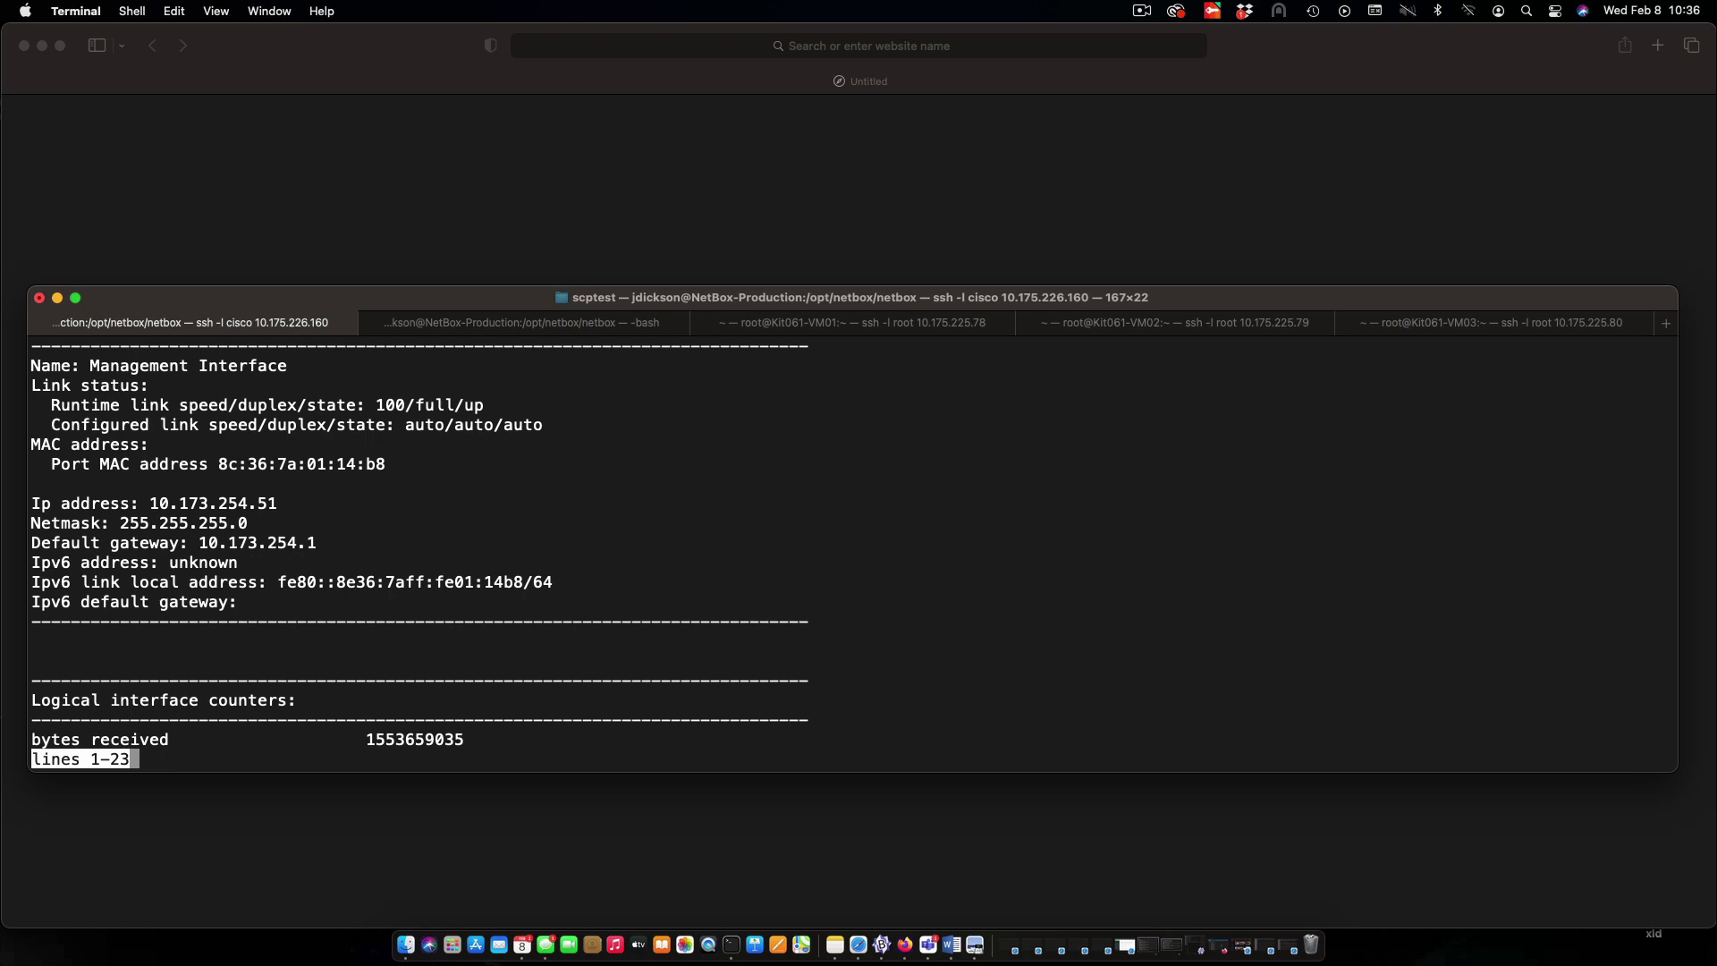
pyautogui.press('space')
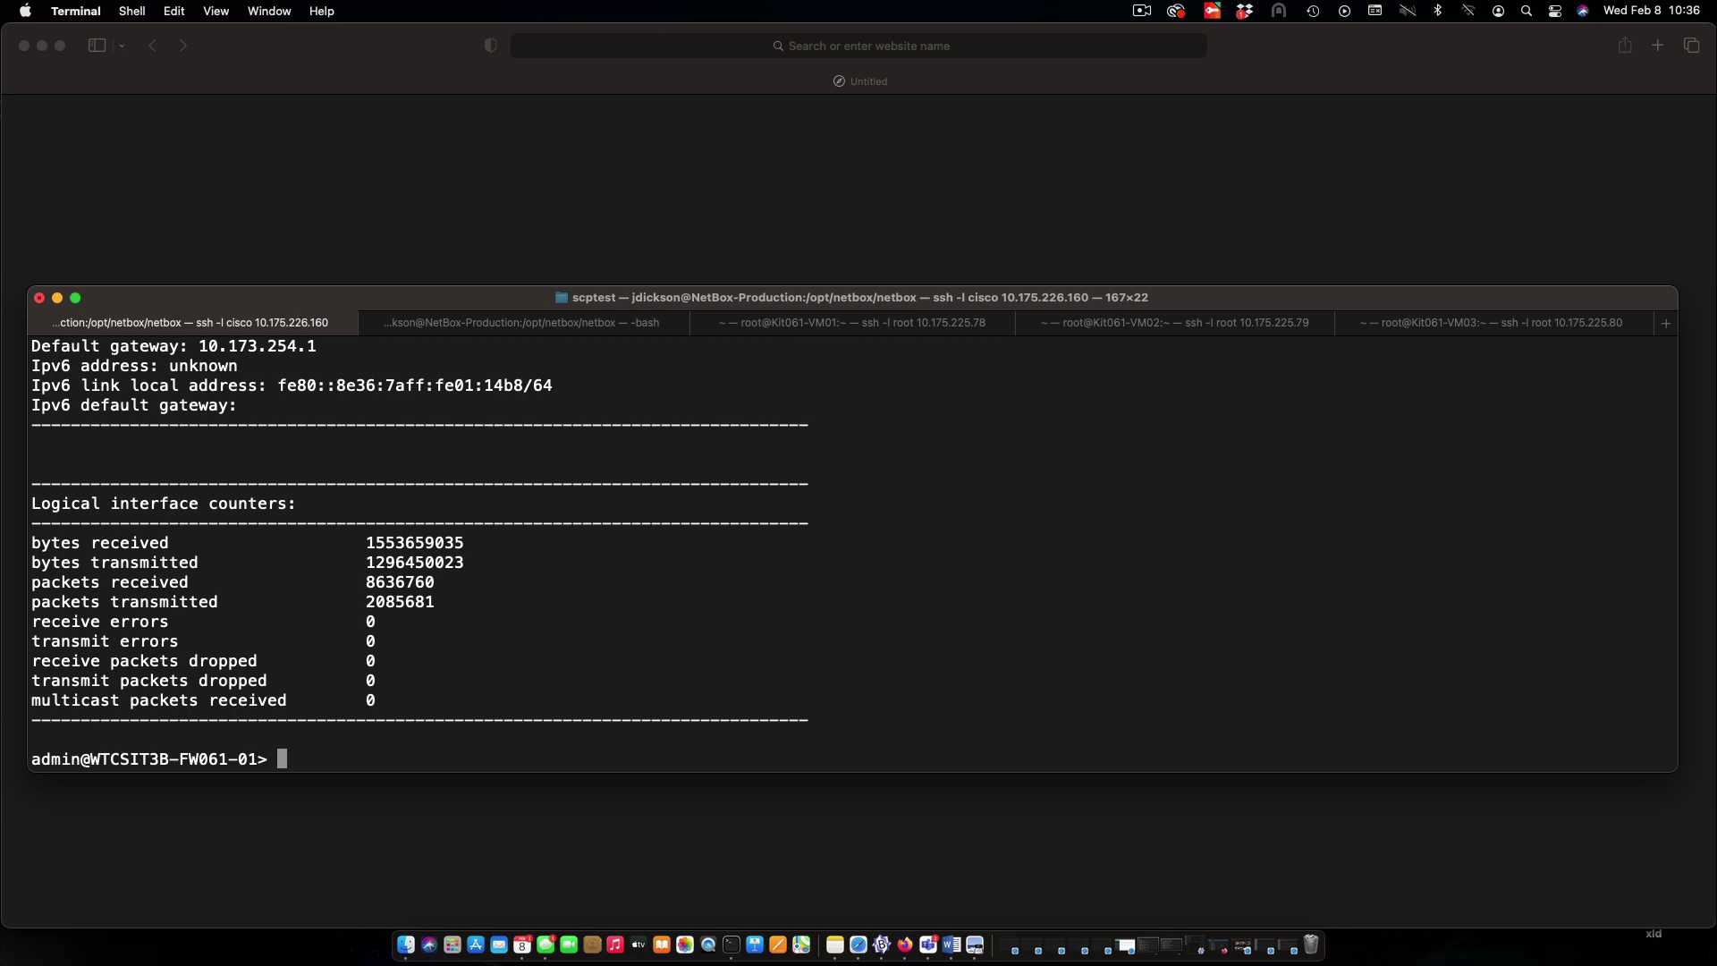
# Browse to 10.173.254.51 in Safari and log in with the admin credentials.
pyautogui.click(1058, 53)
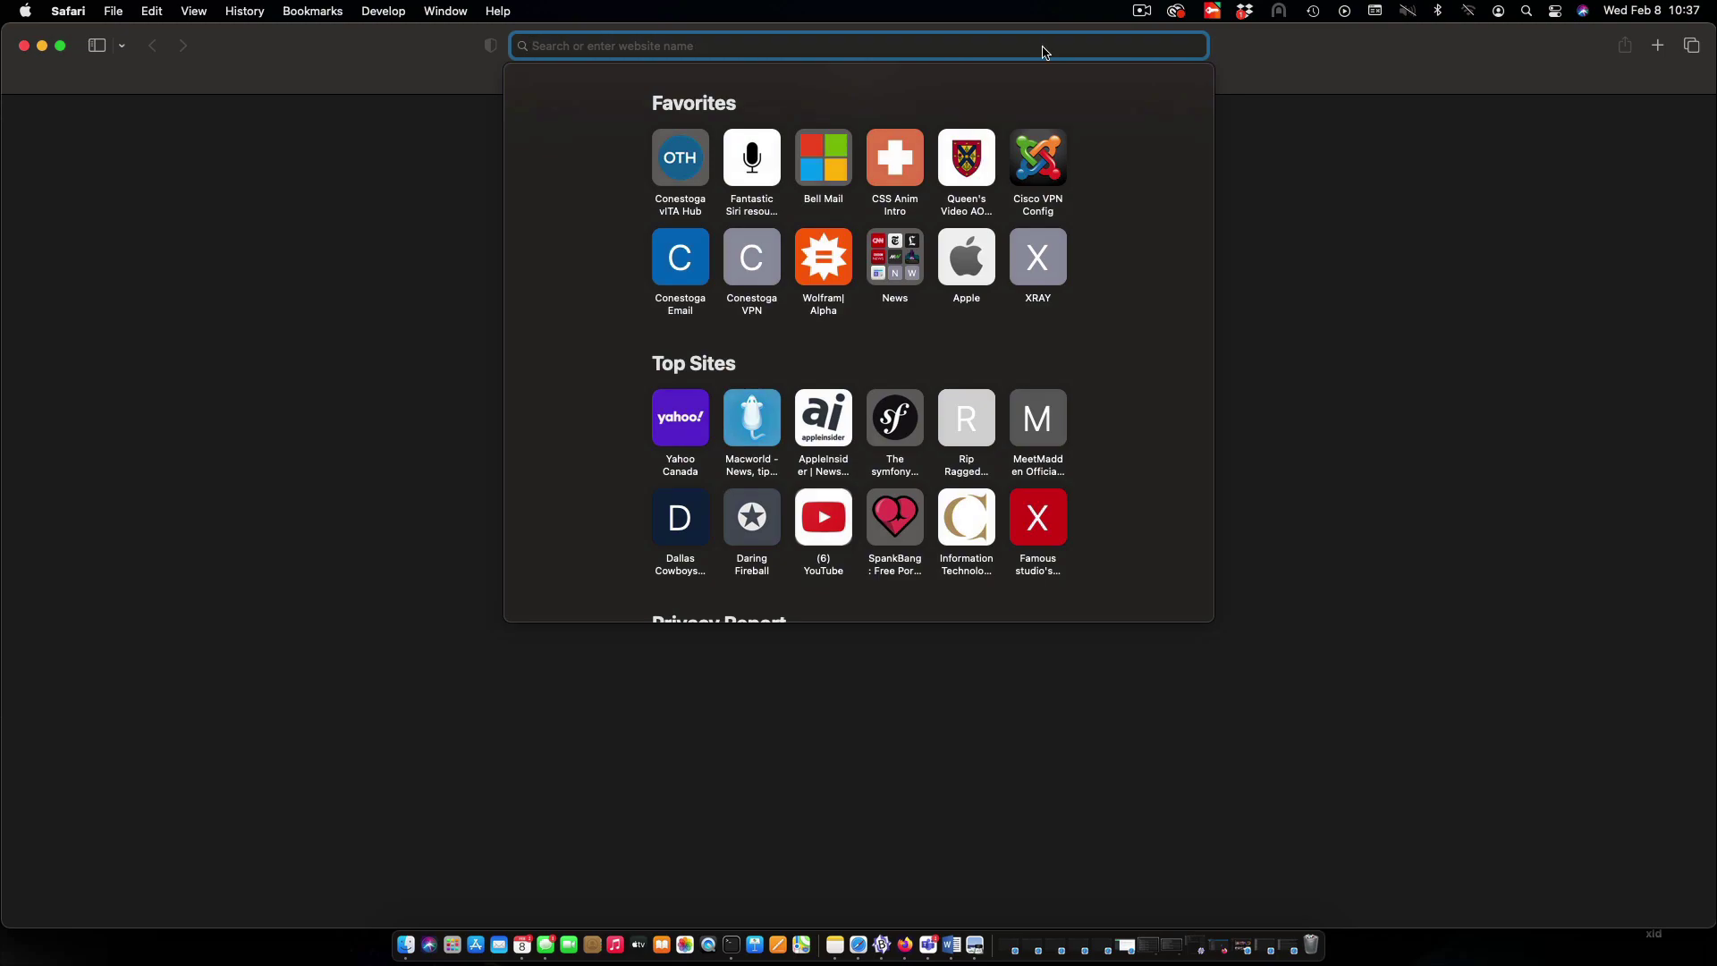
pyautogui.write('10.173.254.51')
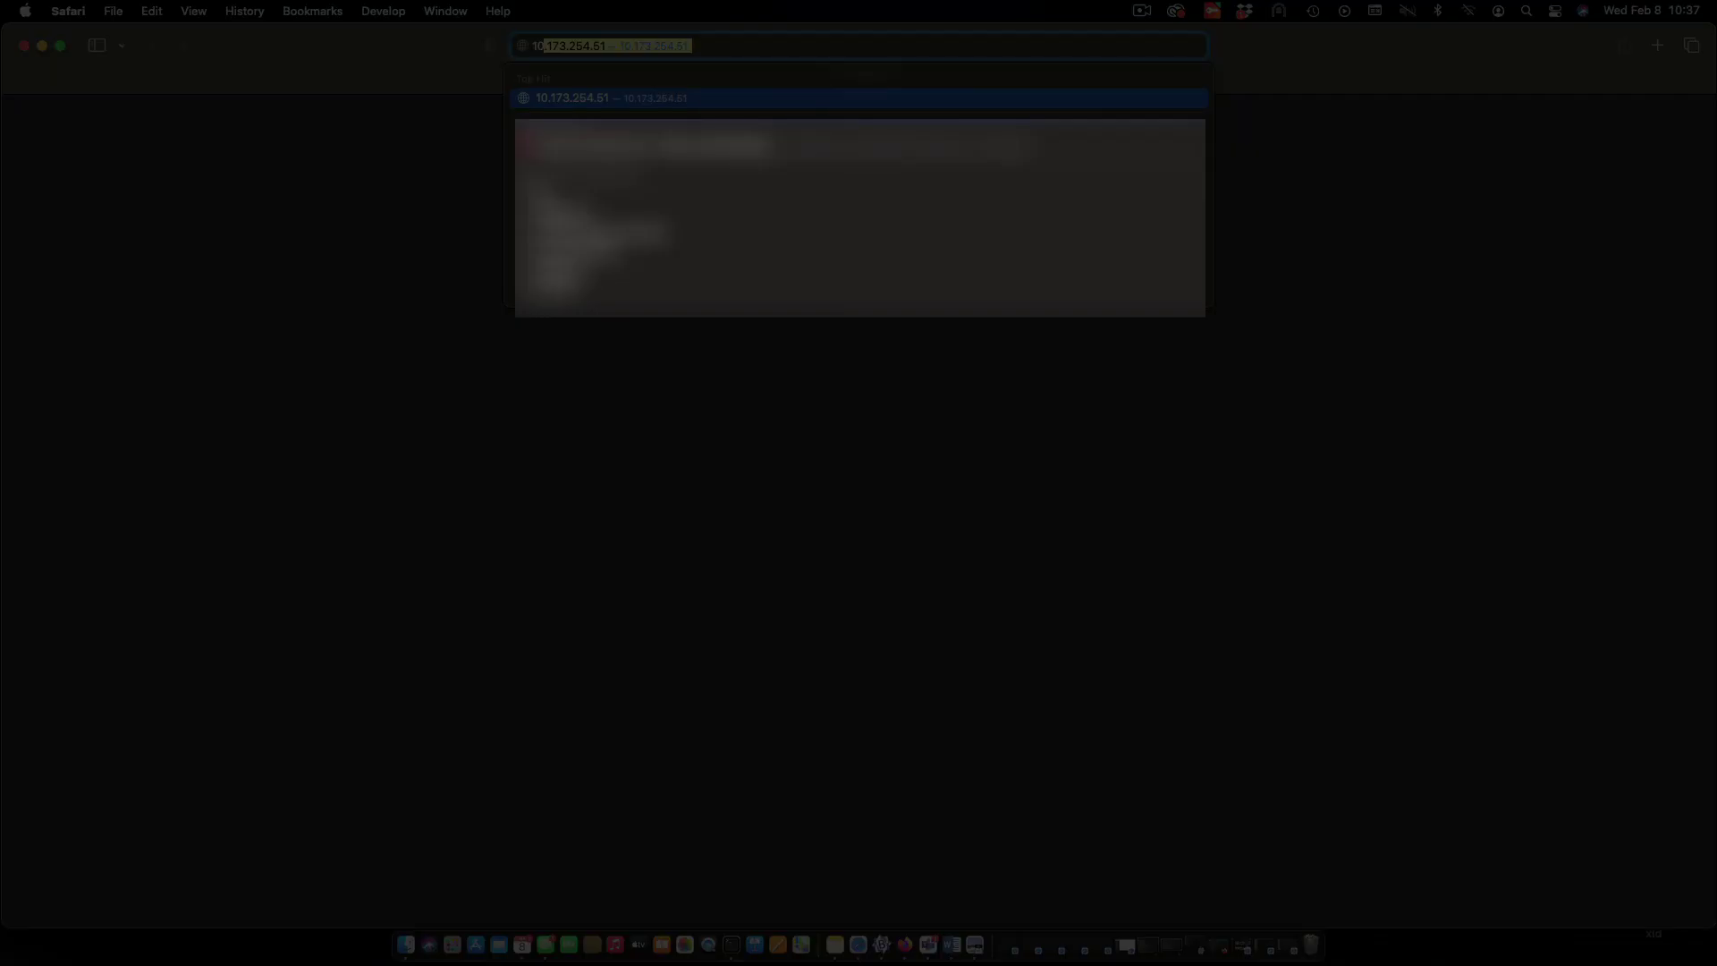
pyautogui.press('Return')
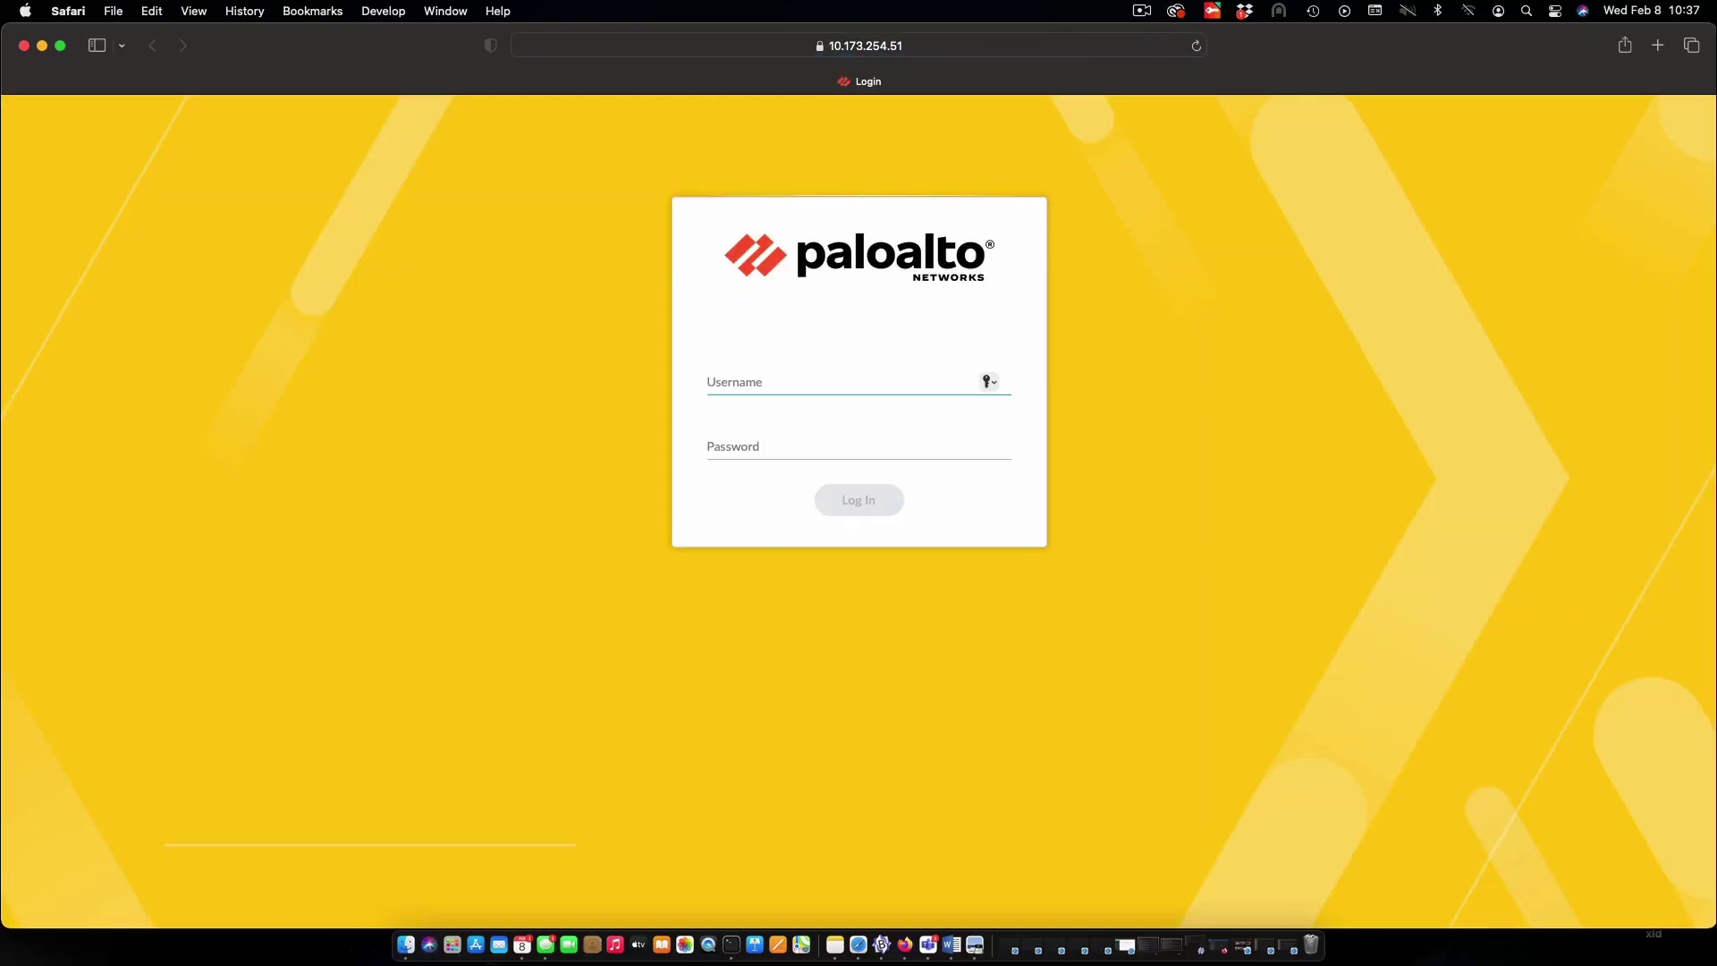
pyautogui.write('admin')
pyautogui.press('Tab')
pyautogui.write('*******')
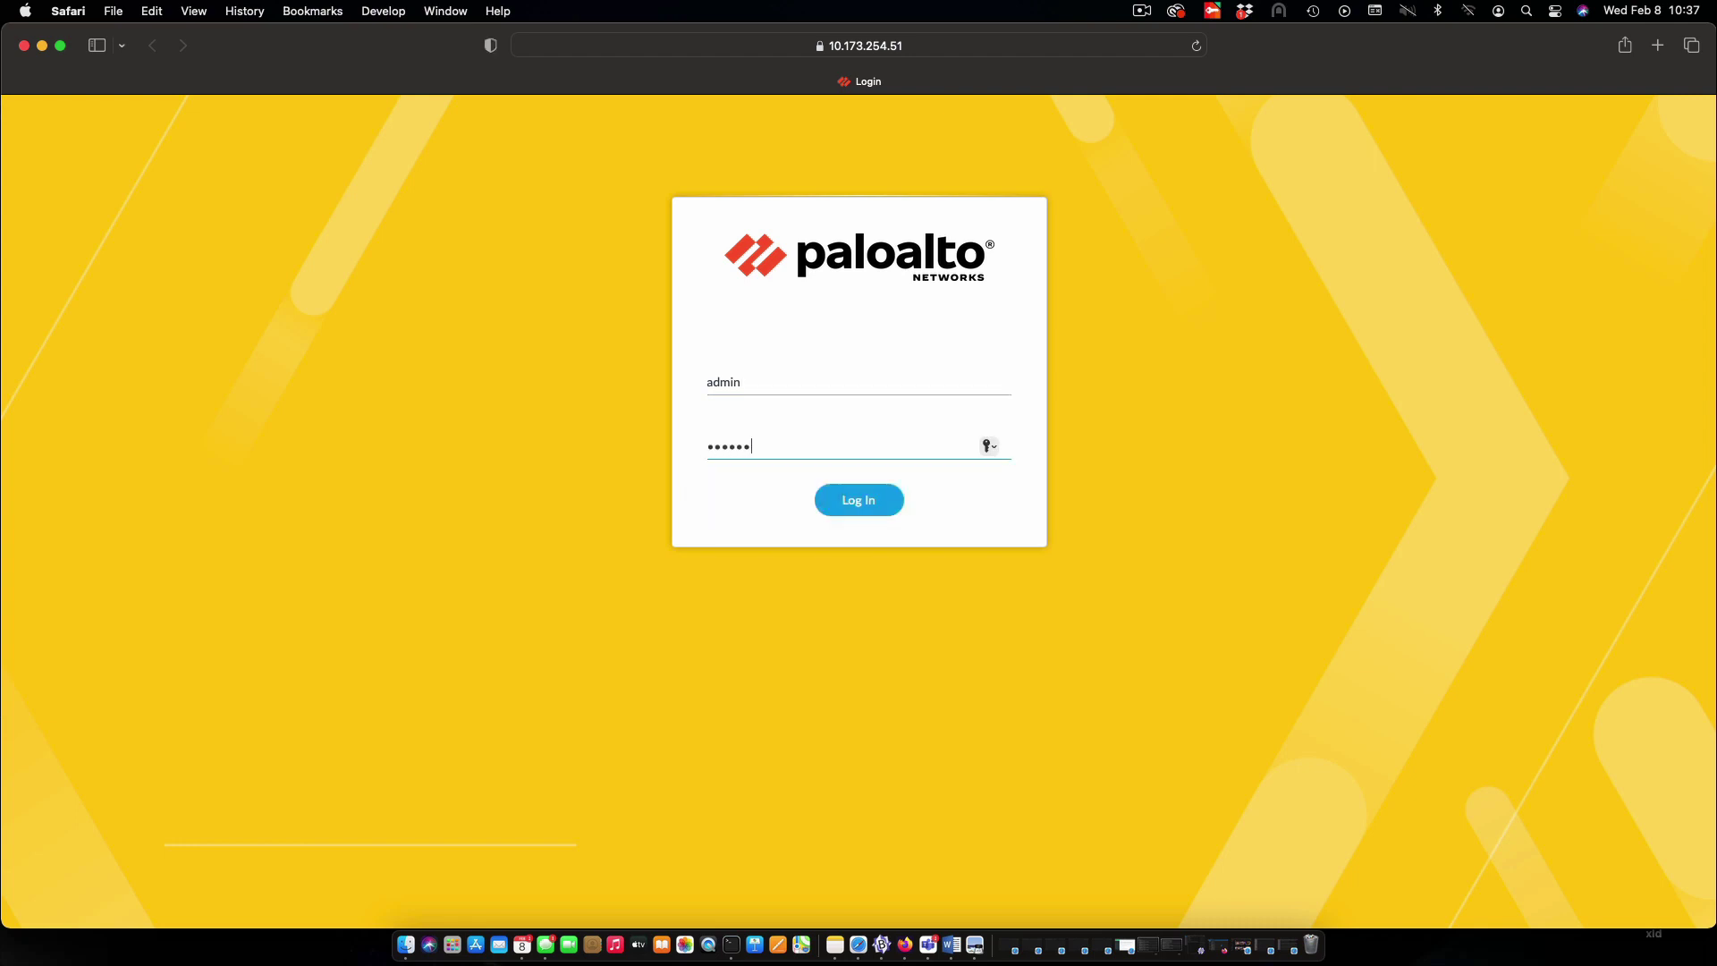
pyautogui.write('*')
pyautogui.press('Return')
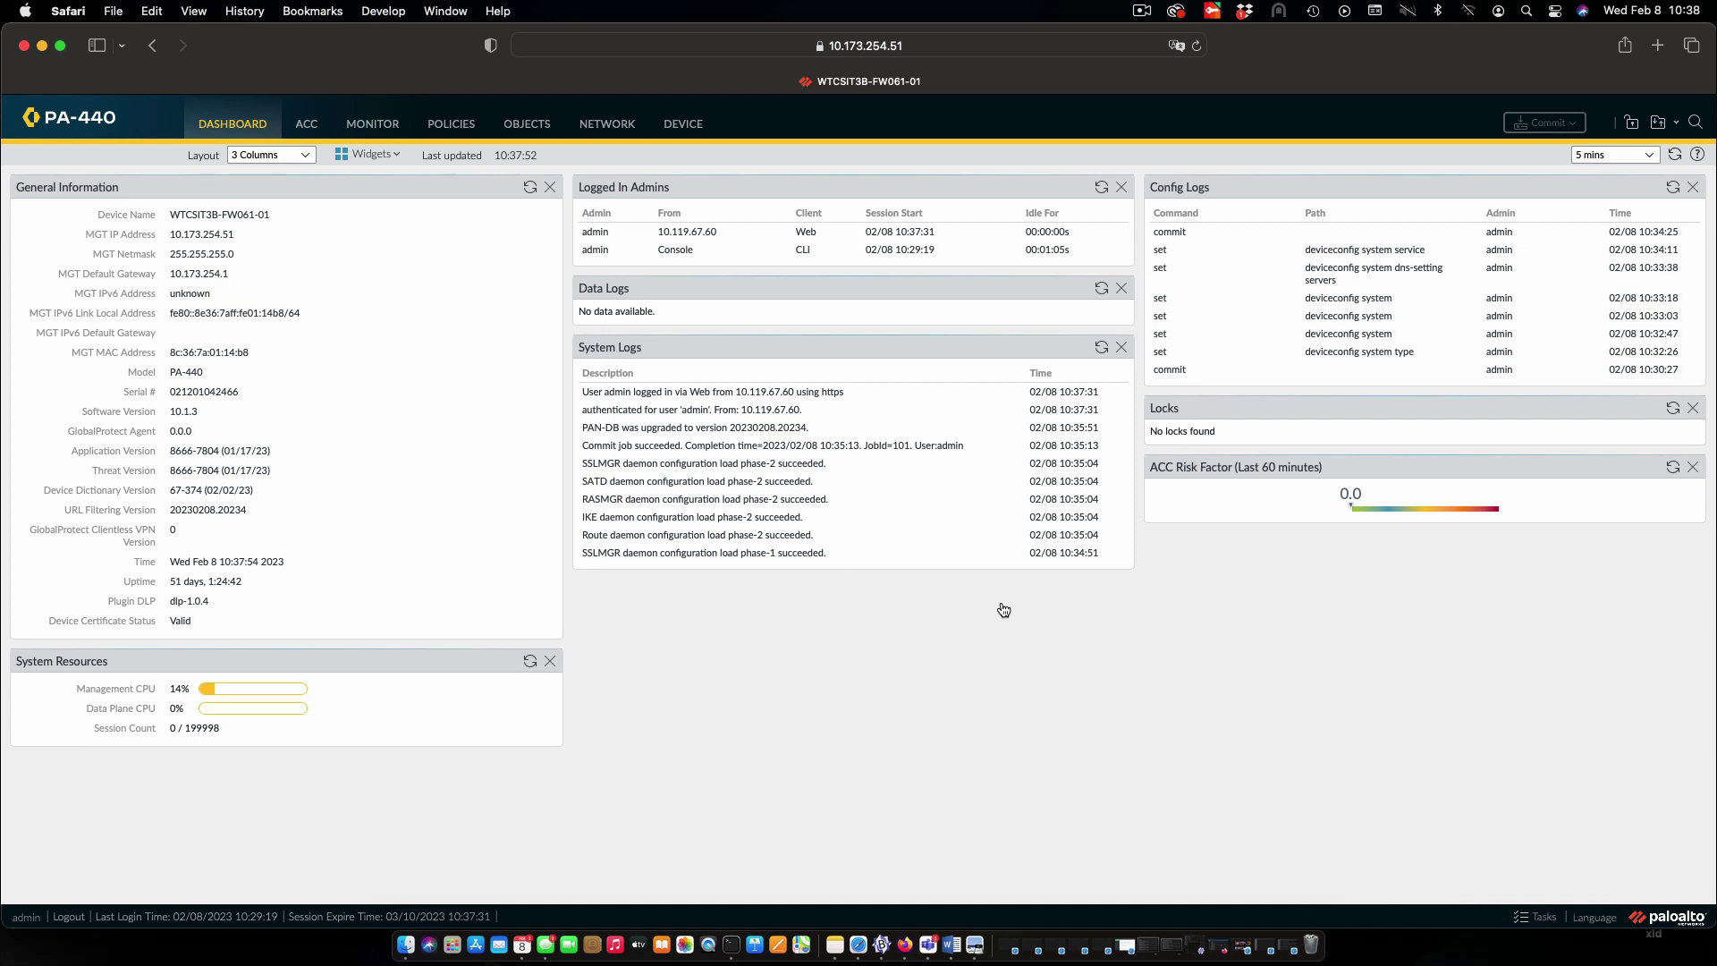
# In Device General Settings, set hostname JRD-CSTFW01 and banner 'Welcome to my awesome firewall!'.
pyautogui.click(685, 123)
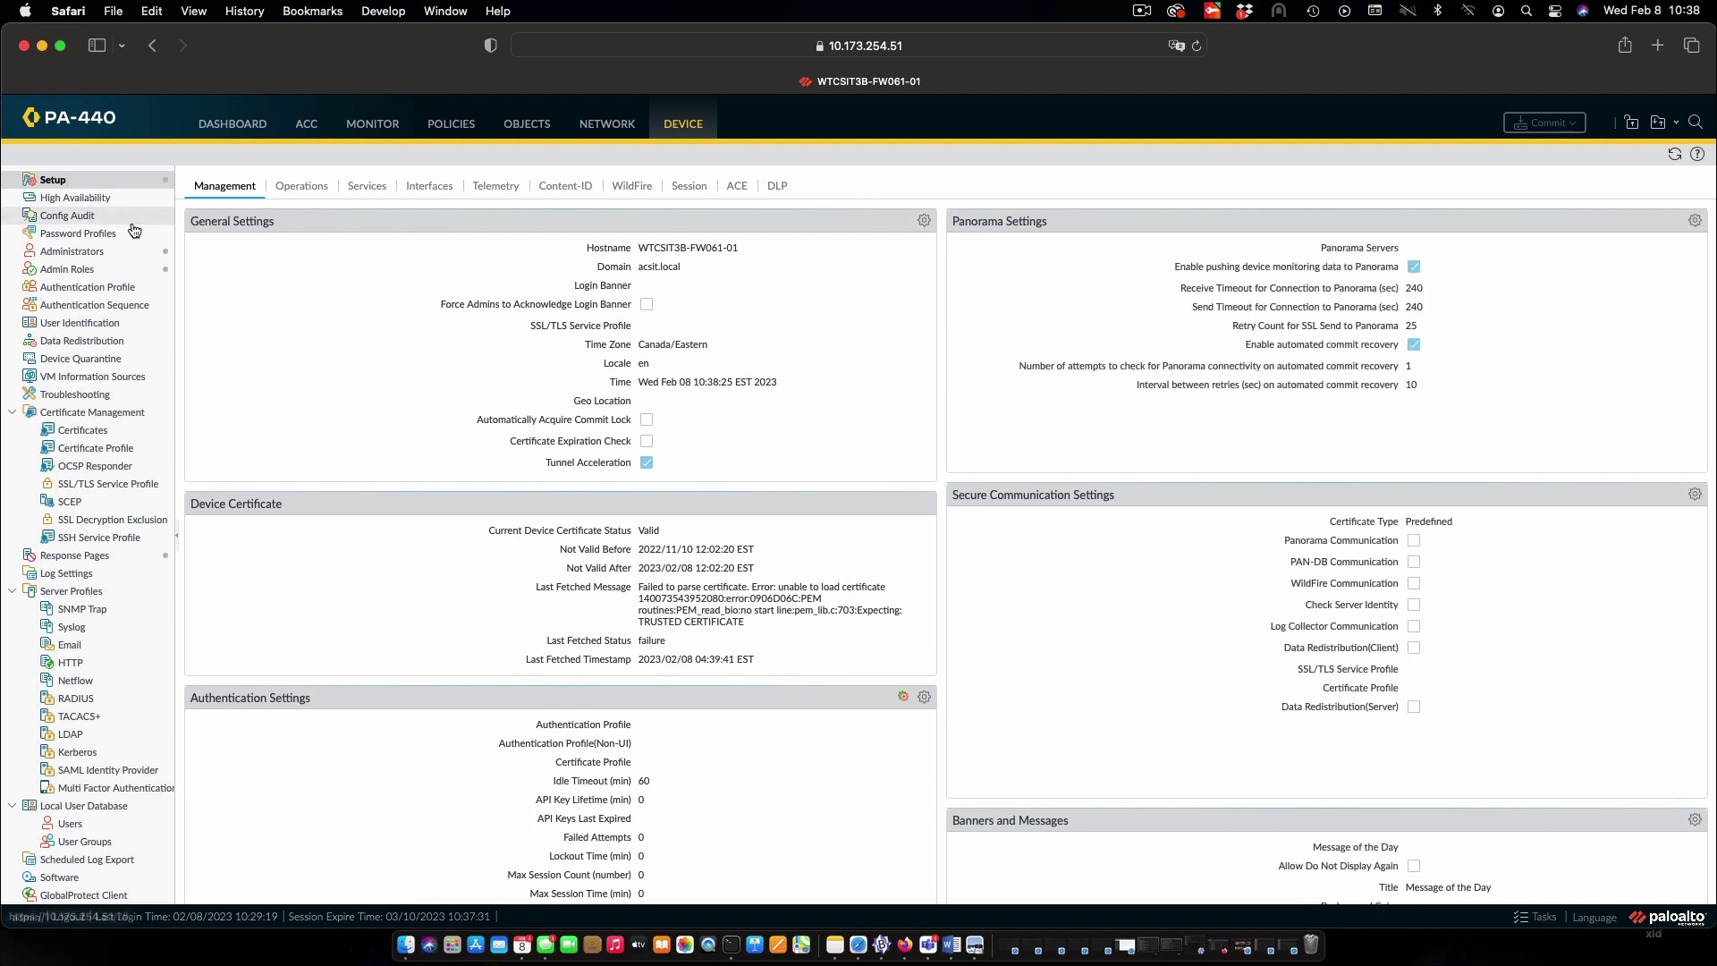
pyautogui.click(924, 223)
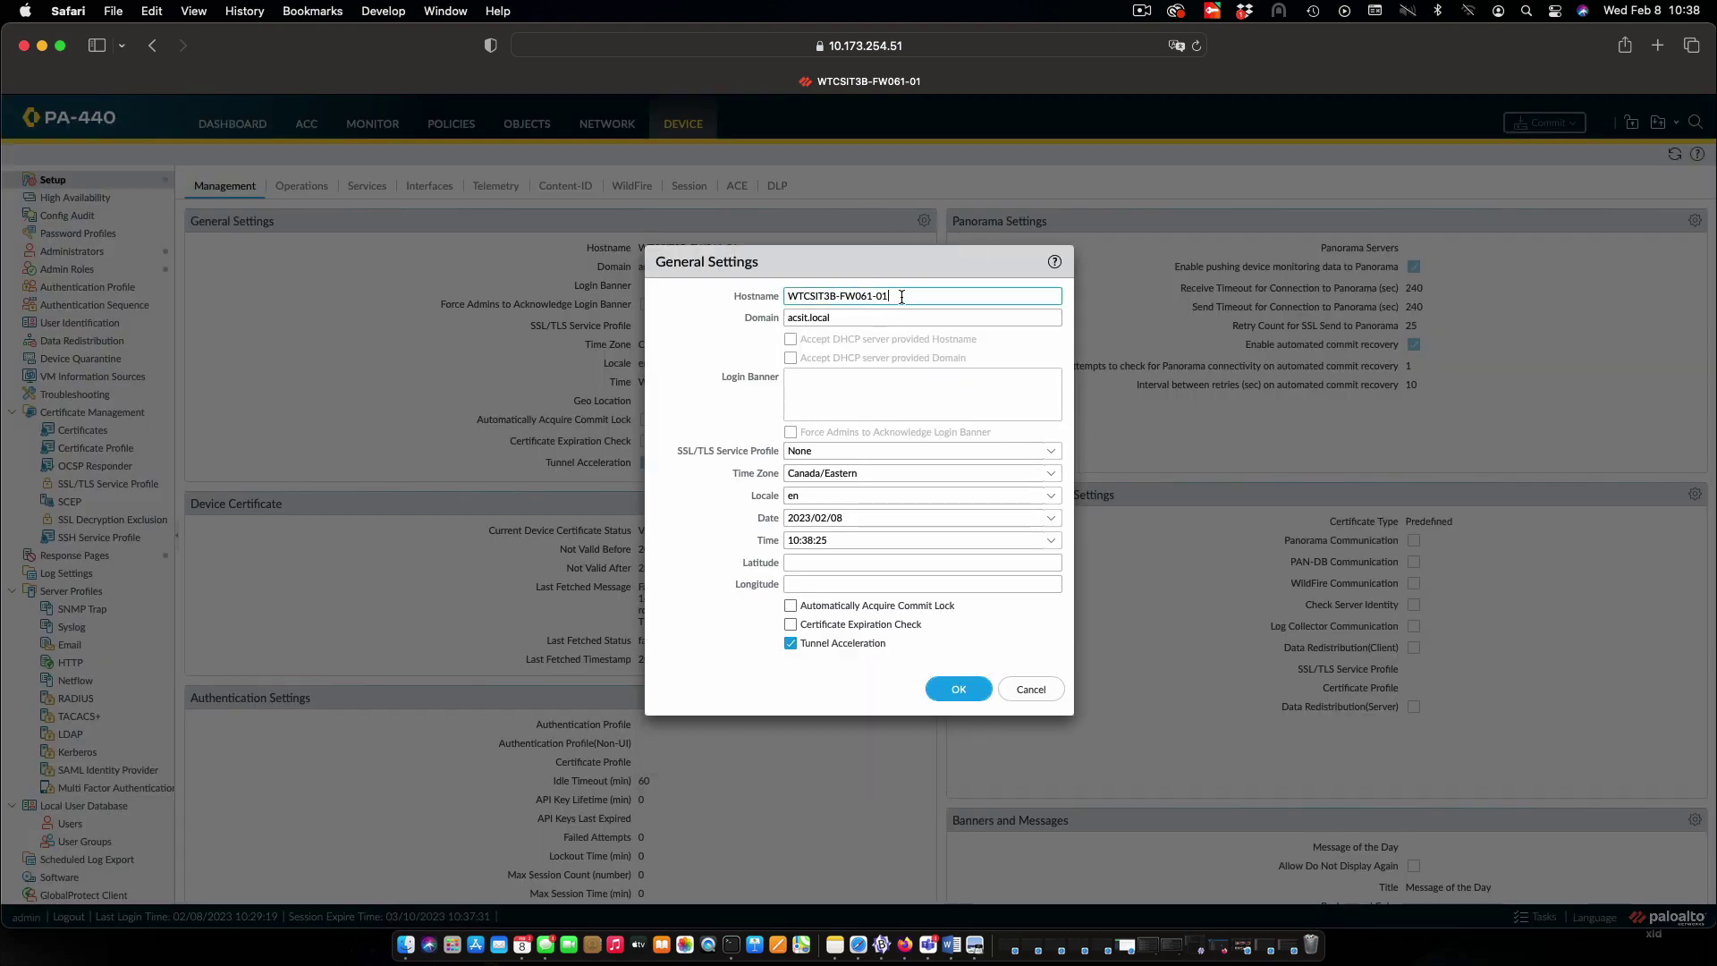
pyautogui.moveTo(896, 296); pyautogui.dragTo(683, 285)
pyautogui.write('JRD')
pyautogui.write('-CSTFW01')
pyautogui.click(875, 388)
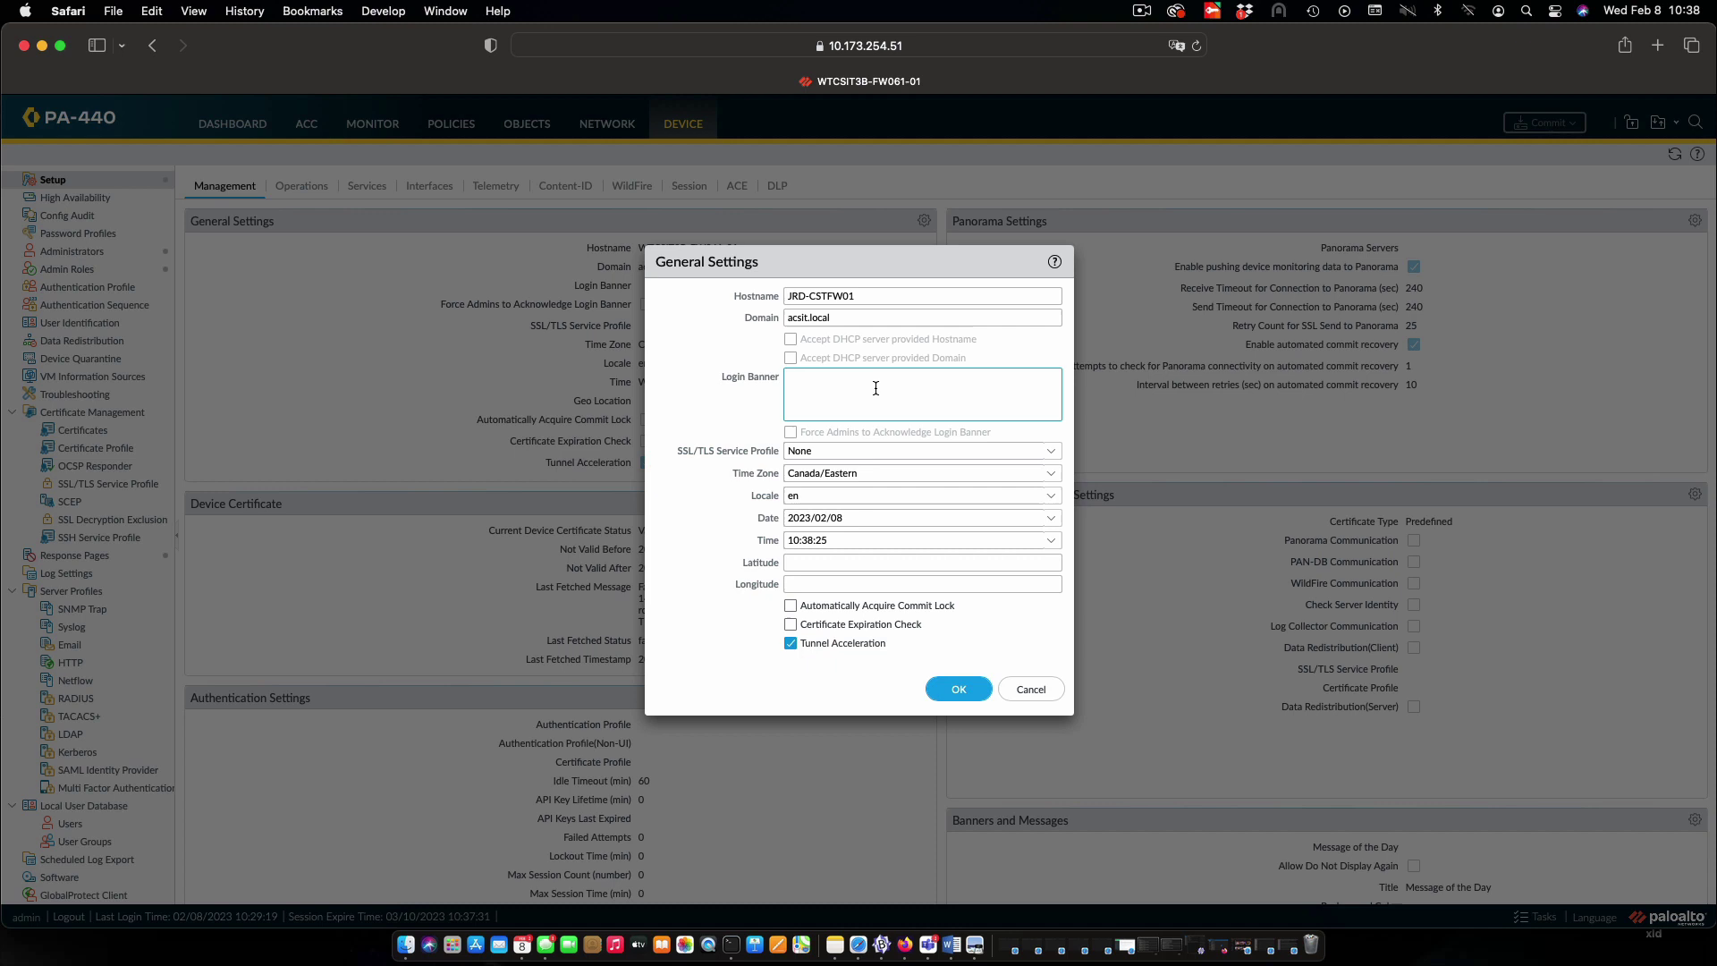
pyautogui.write('Welcome to my aw')
pyautogui.write('esome firewa')
pyautogui.write('ll!')
pyautogui.click(959, 690)
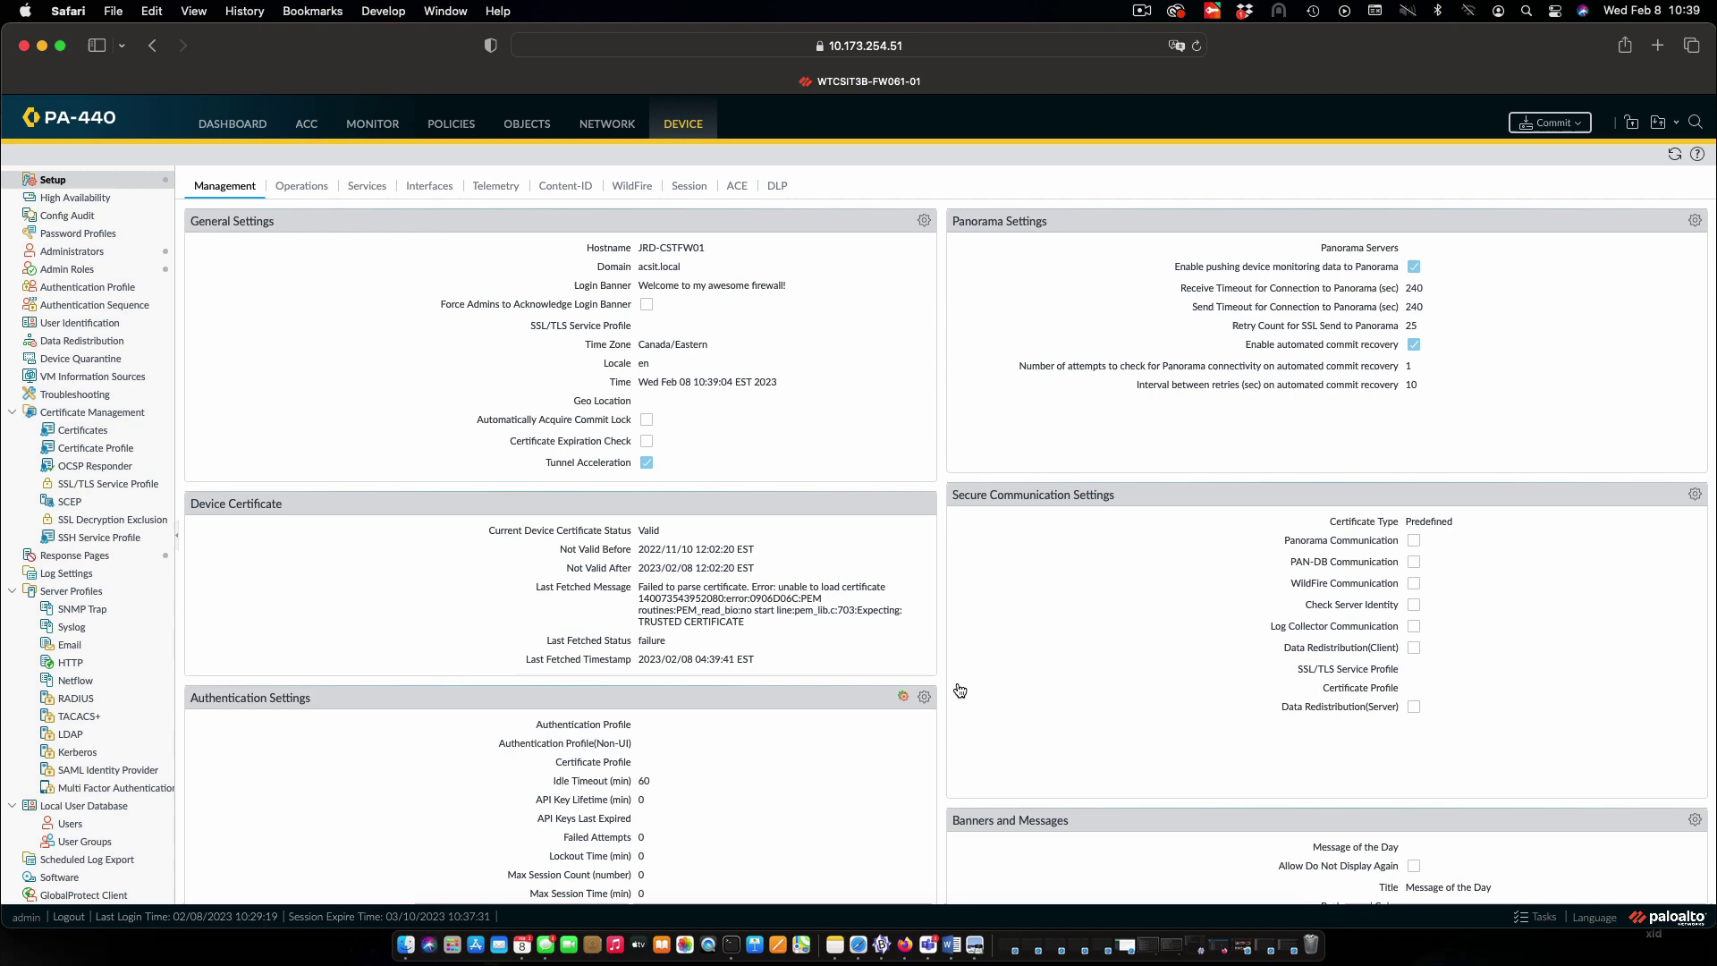
# Commit all pending changes and close the status report after it succeeds.
pyautogui.click(1548, 124)
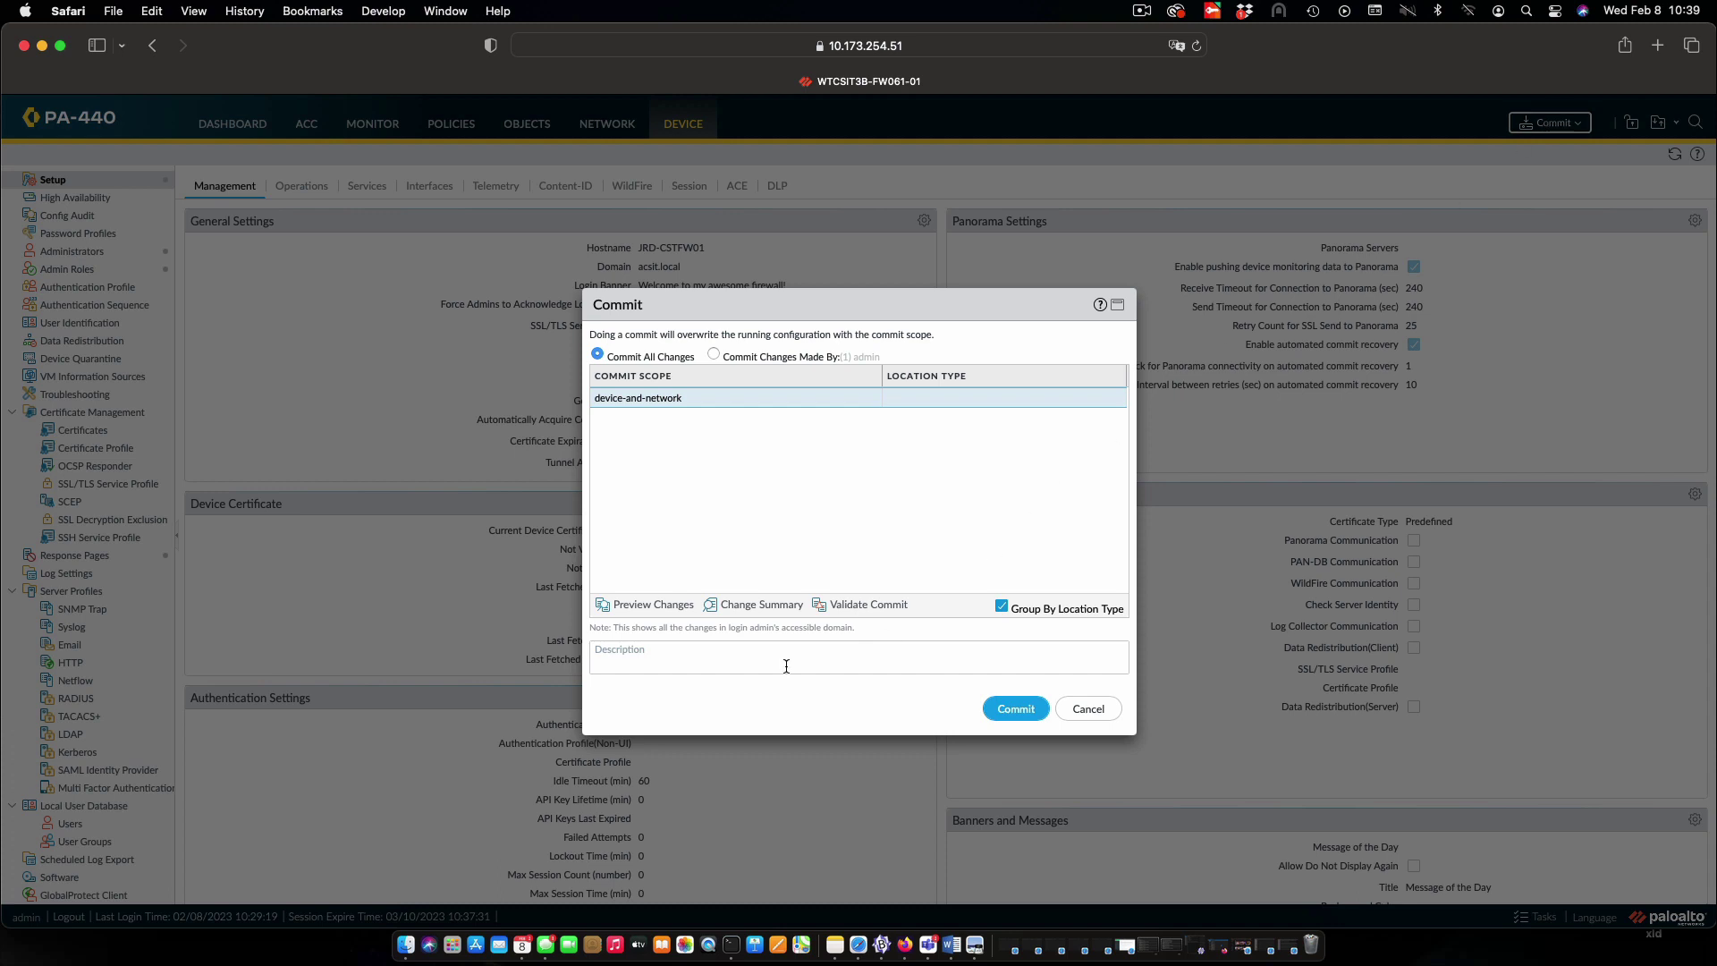
pyautogui.click(1014, 711)
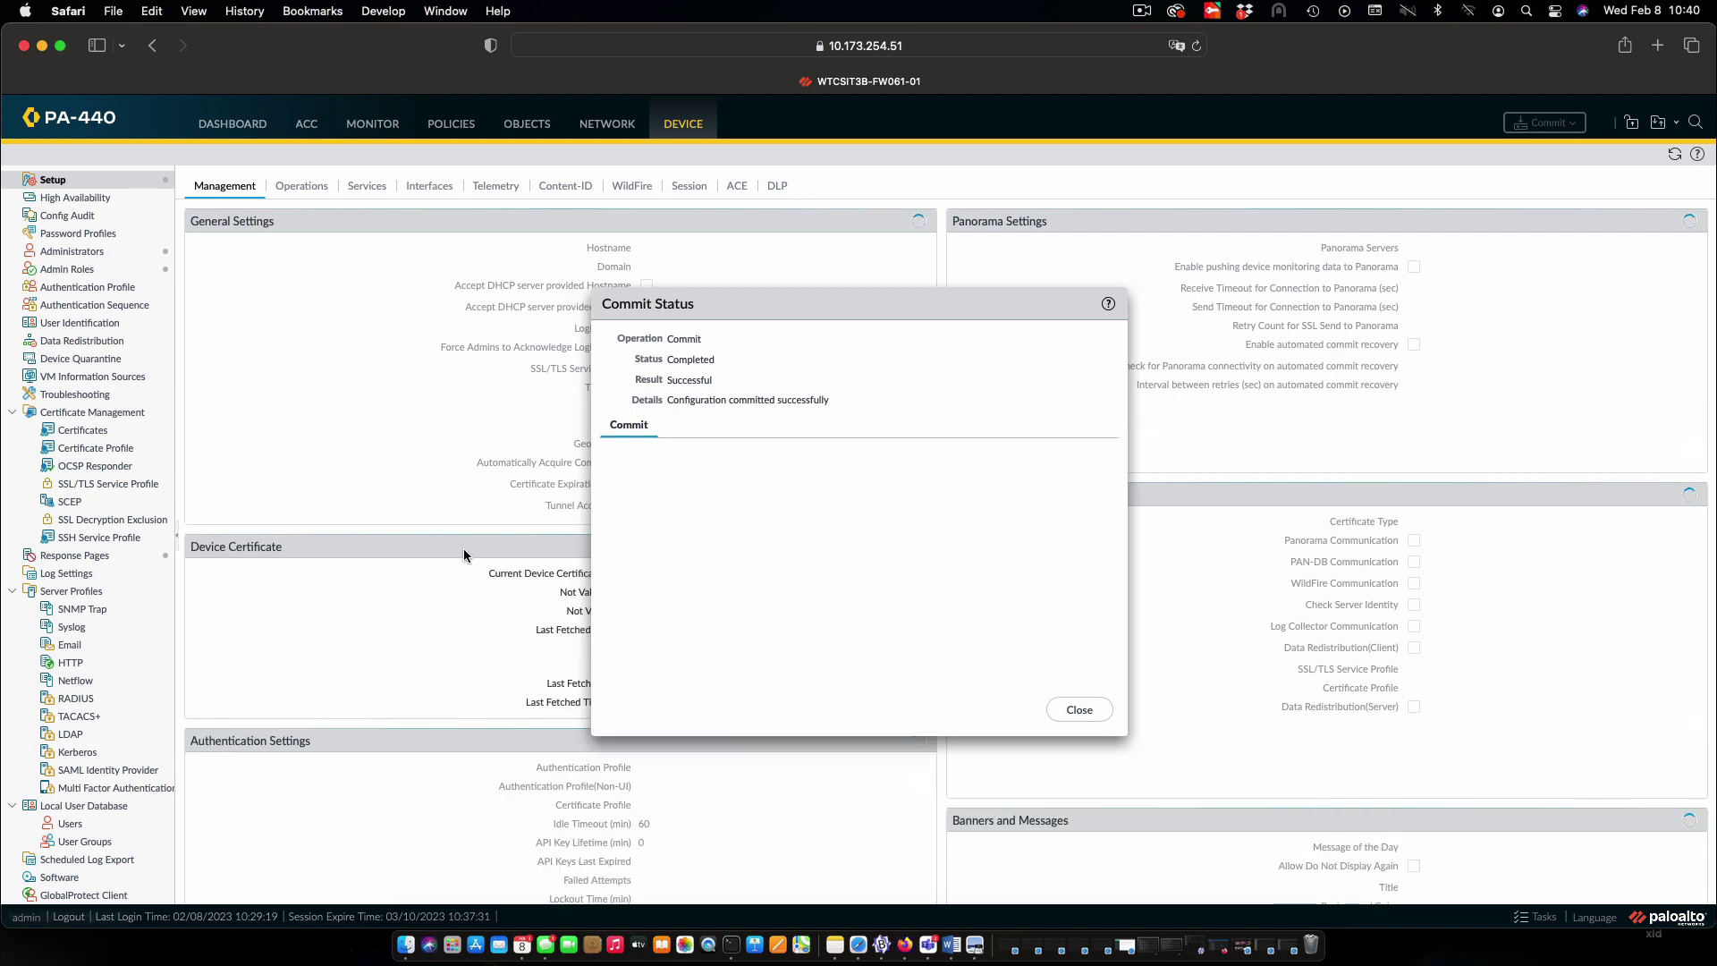
pyautogui.click(1081, 712)
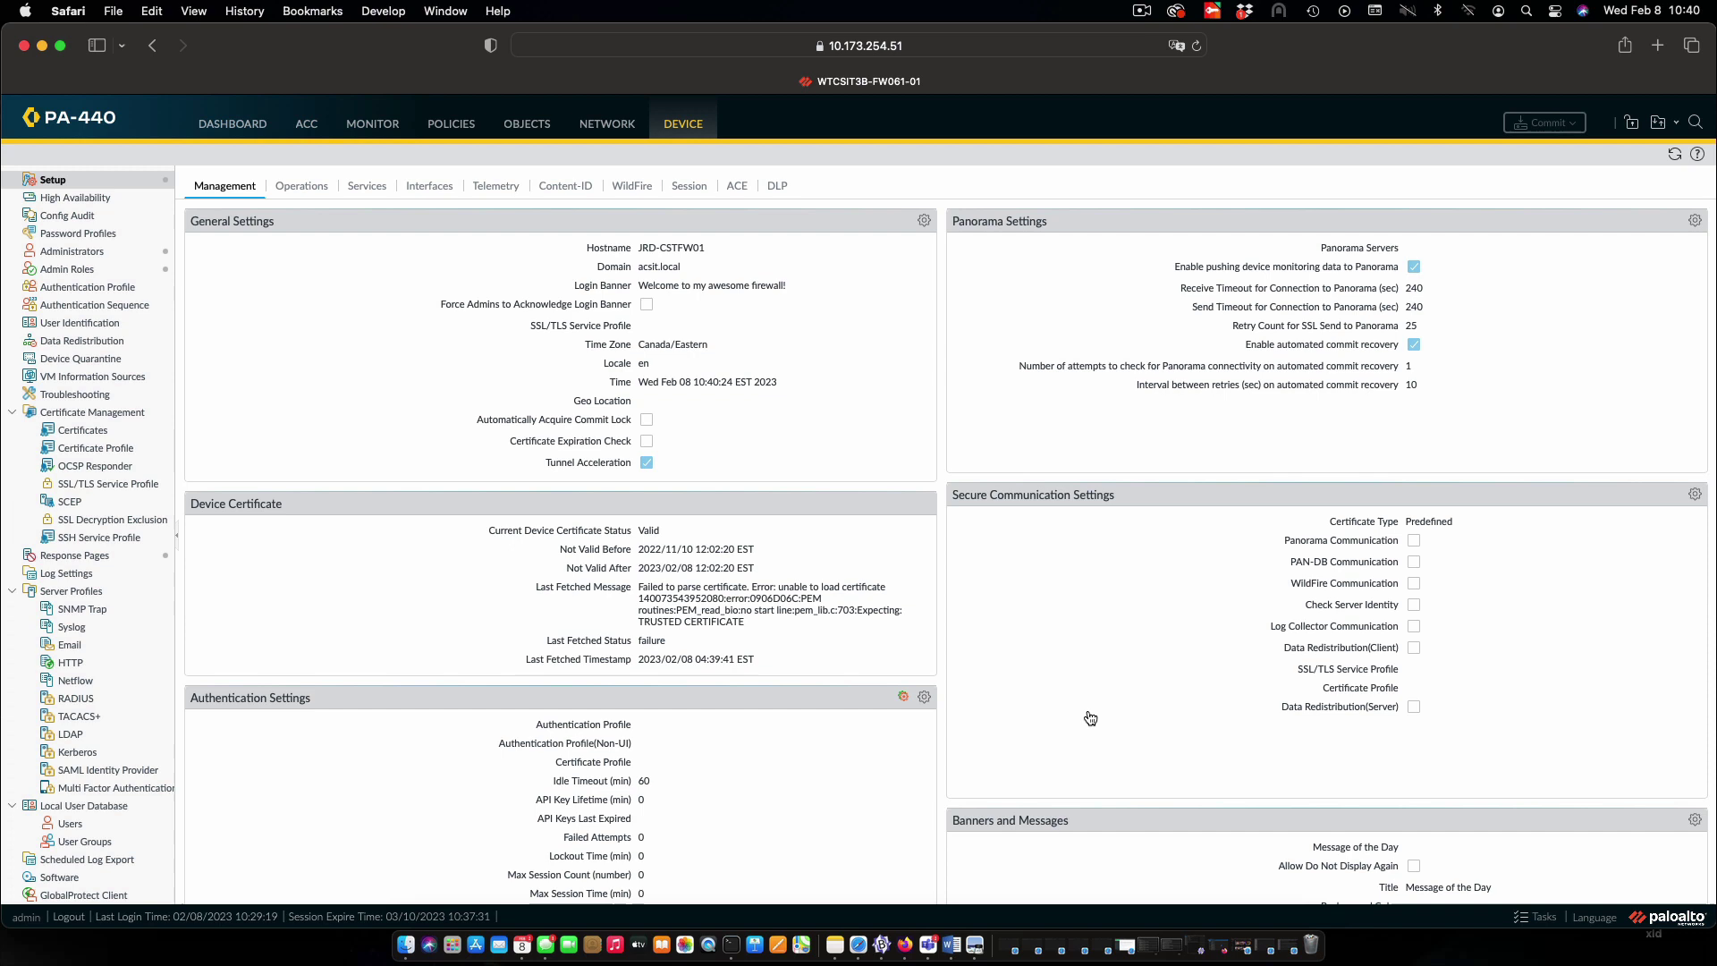
# Show the Device > Setup Services tab listing the update, DNS, proxy and NTP servers.
pyautogui.click(366, 189)
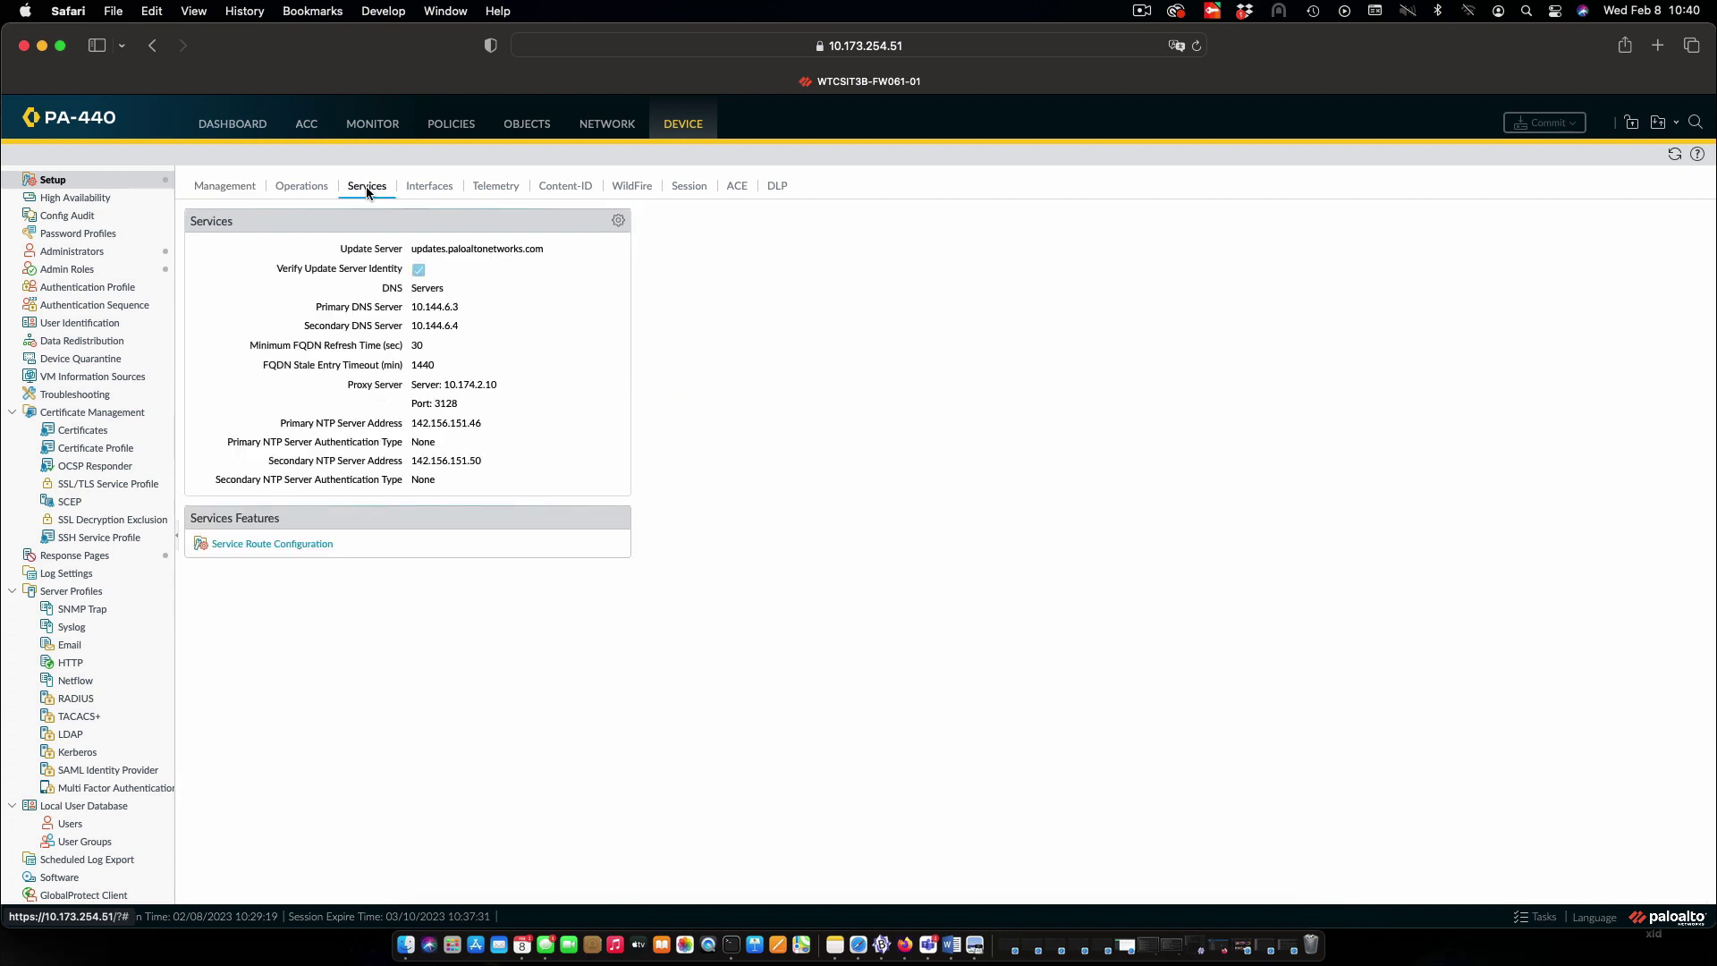